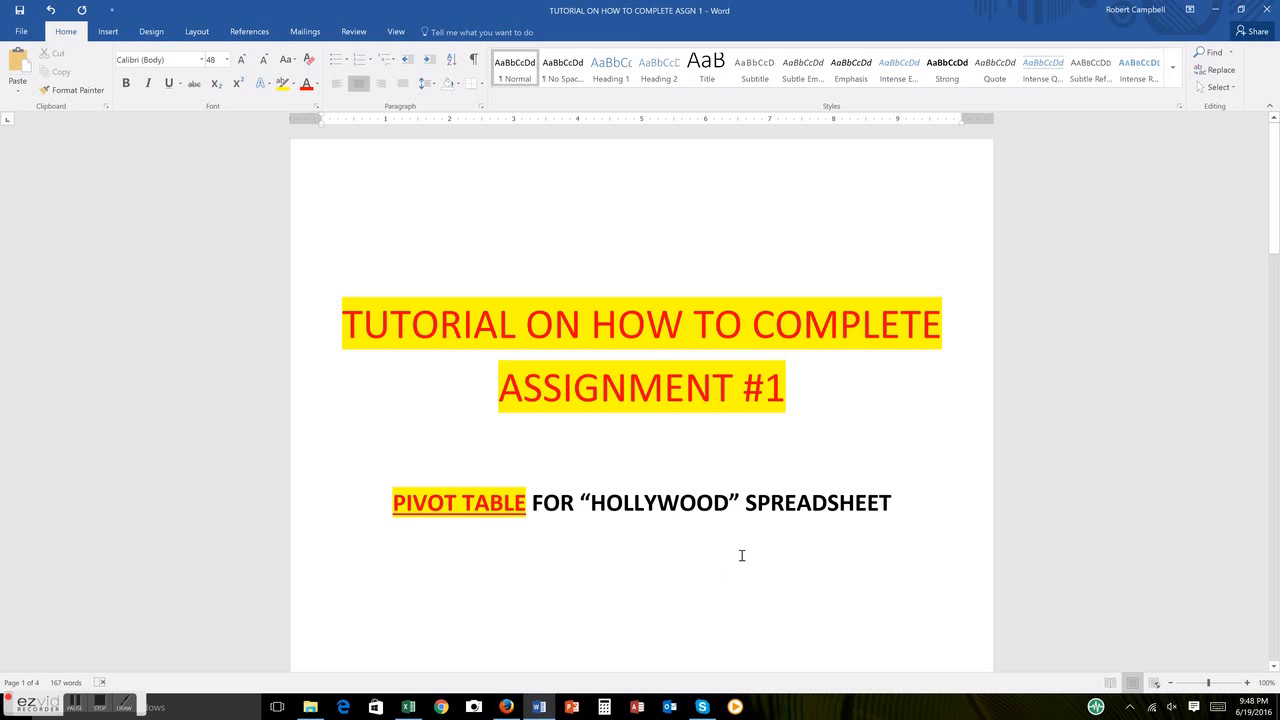
Step: Read through the document's pivot table explanation and the sample Assignment #1 instructions up to the closing page
{"action": "key", "text": "Page_Down"}
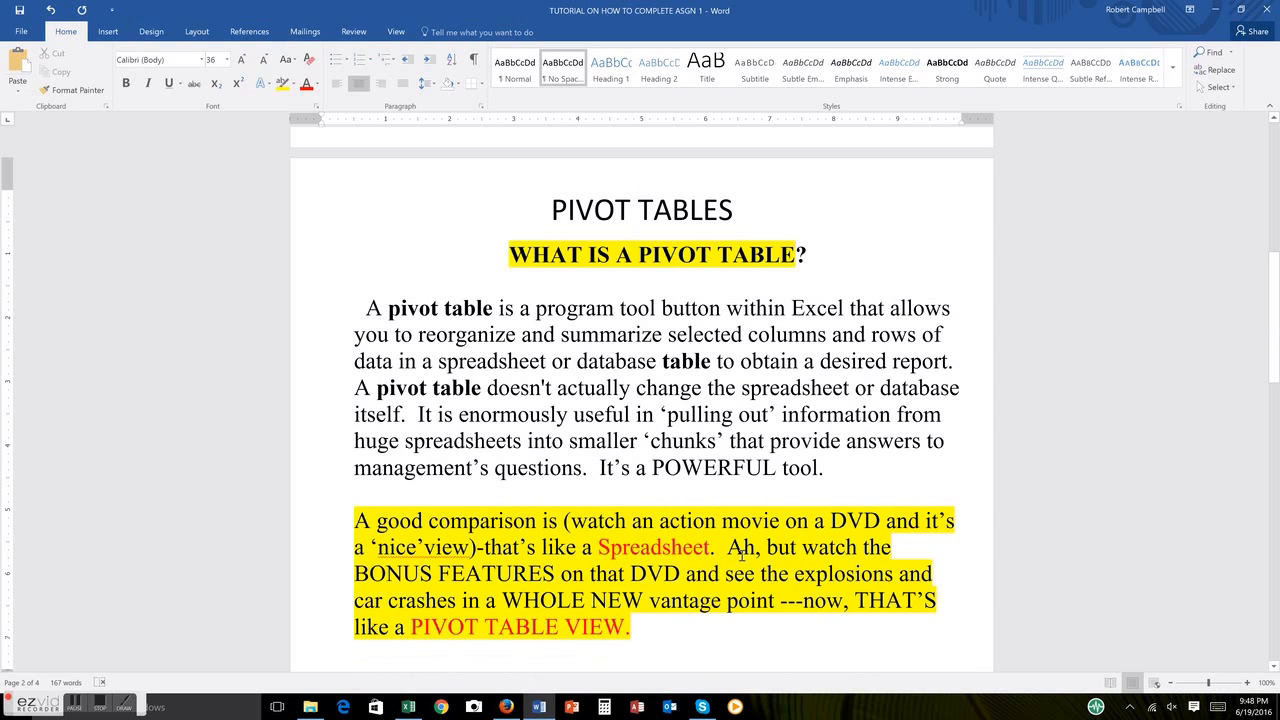
{"action": "scroll", "coordinate": [726, 513], "scroll_direction": "down", "scroll_amount": 1}
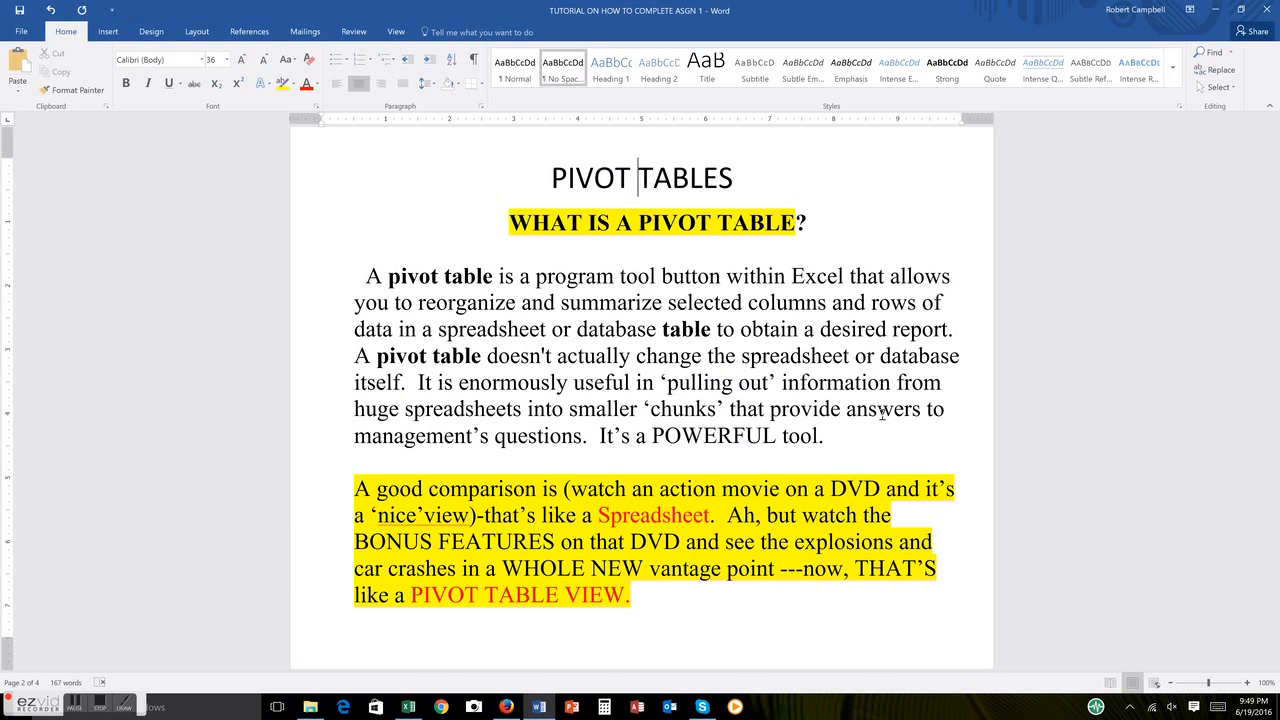
{"action": "scroll", "coordinate": [882, 413], "scroll_direction": "down", "scroll_amount": 10}
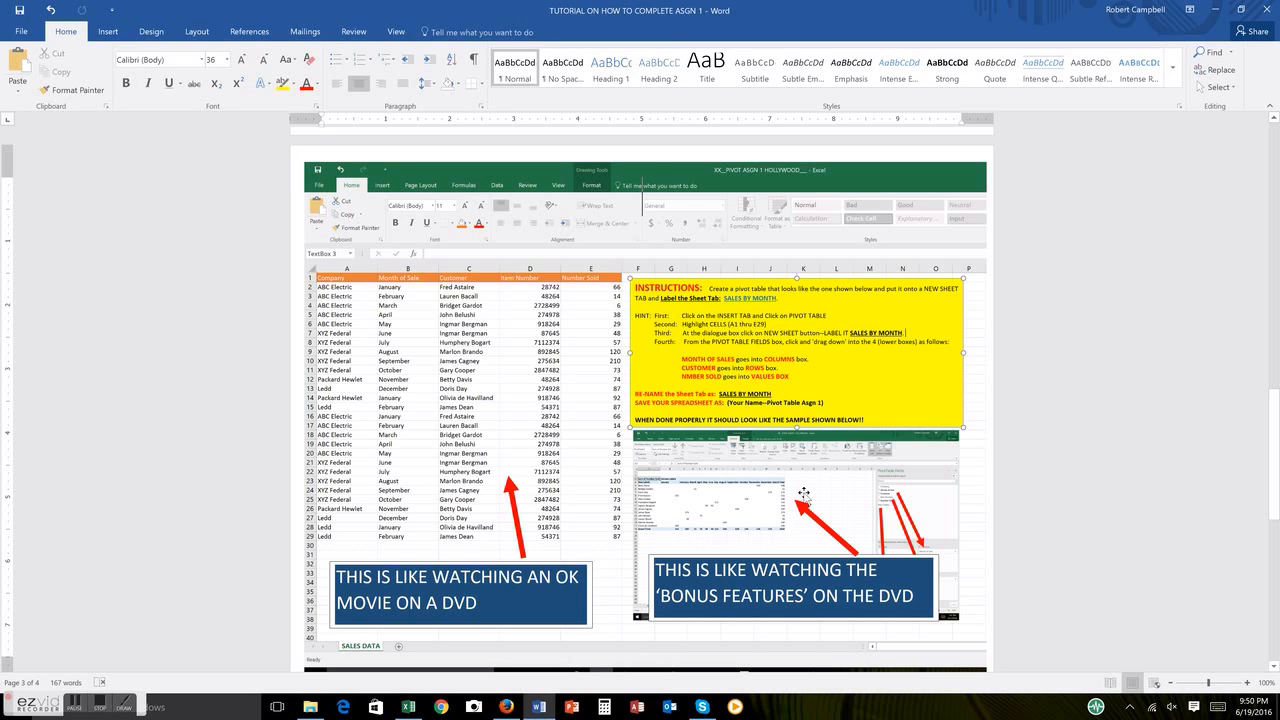
{"action": "key", "text": "Page_Down"}
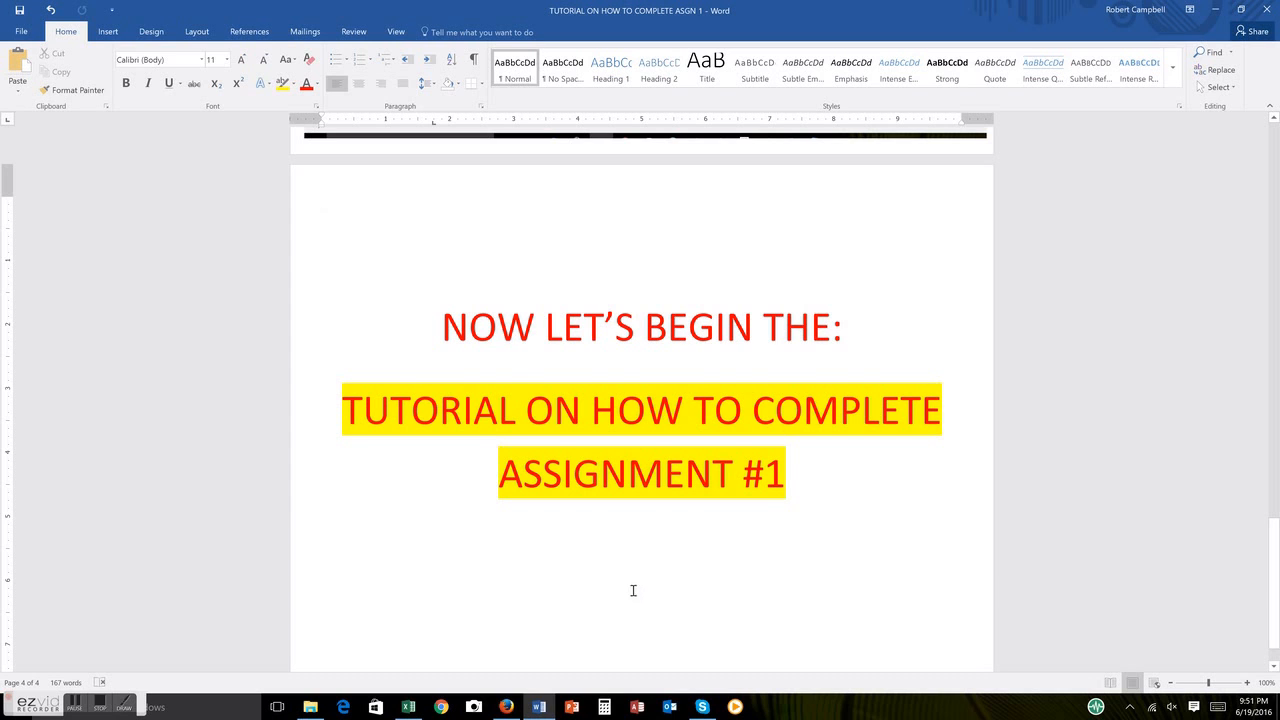
Step: Switch to the Hollywood workbook in Excel and create a PivotTable from SALES DATA range A1:E29 on a new worksheet
{"action": "left_click", "coordinate": [410, 708]}
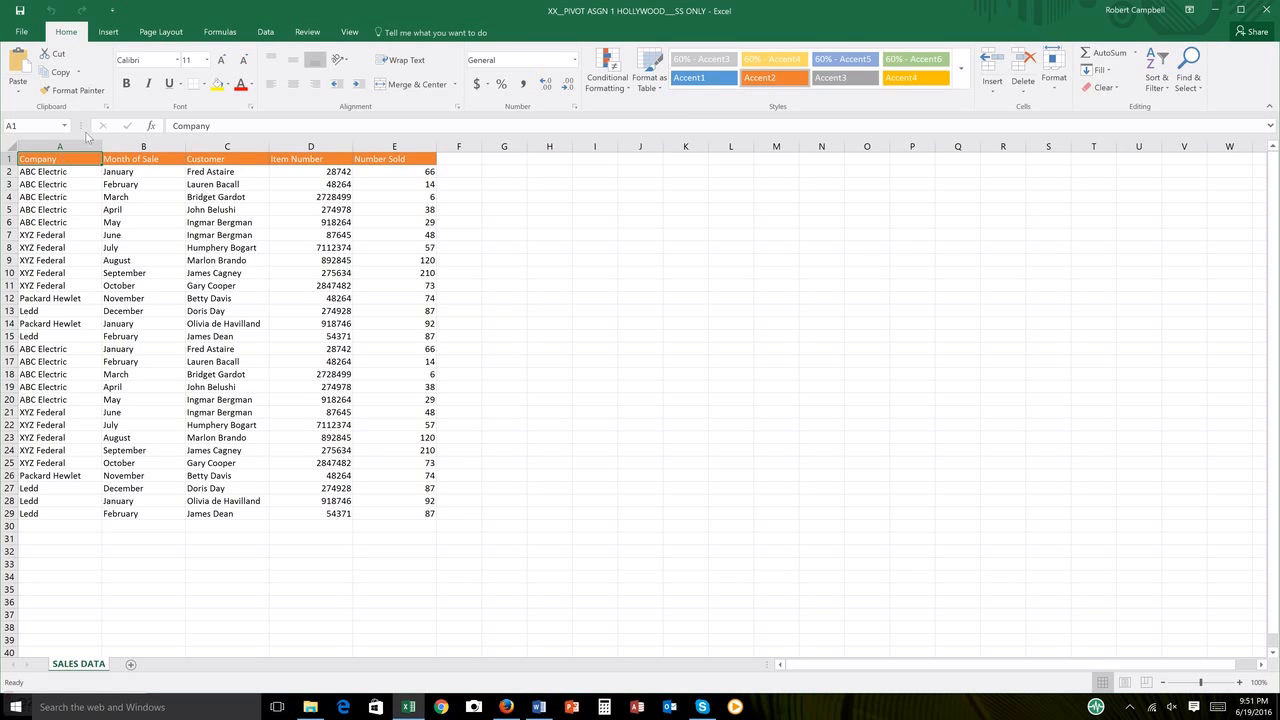
{"action": "left_click", "coordinate": [110, 33]}
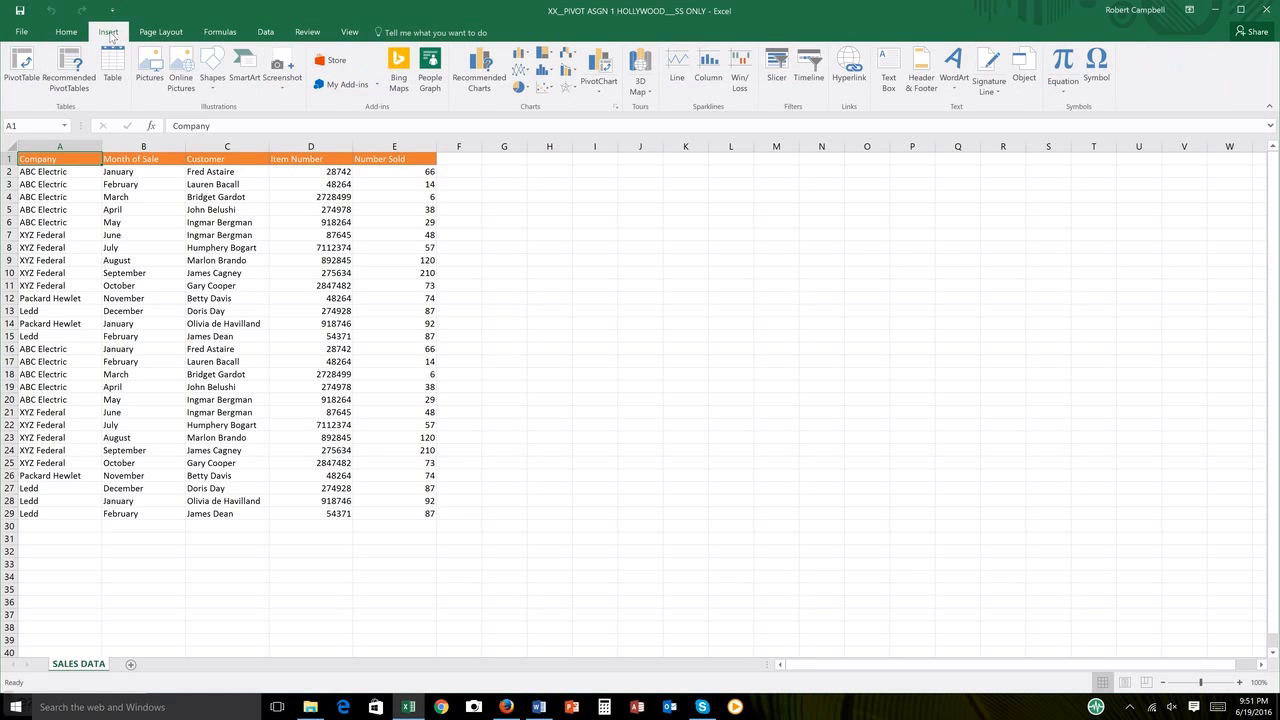
{"action": "left_click", "coordinate": [22, 64]}
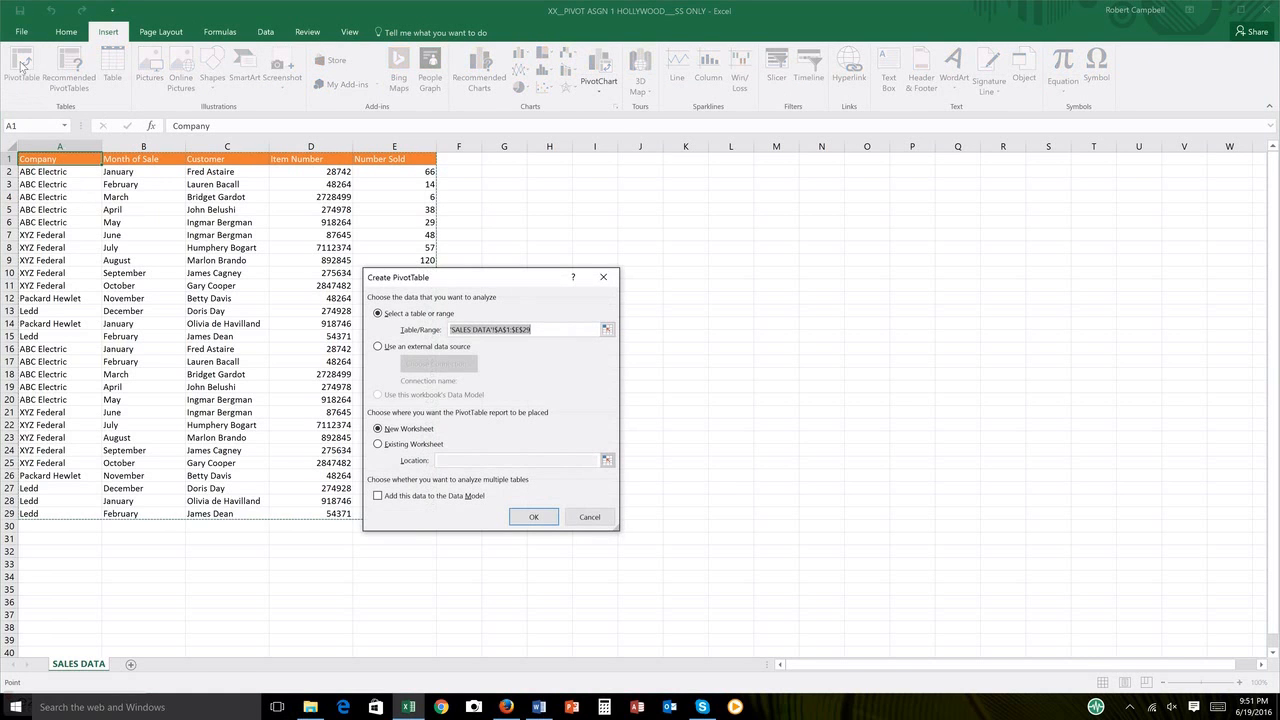
{"action": "left_click_drag", "start_coordinate": [462, 280], "coordinate": [578, 260]}
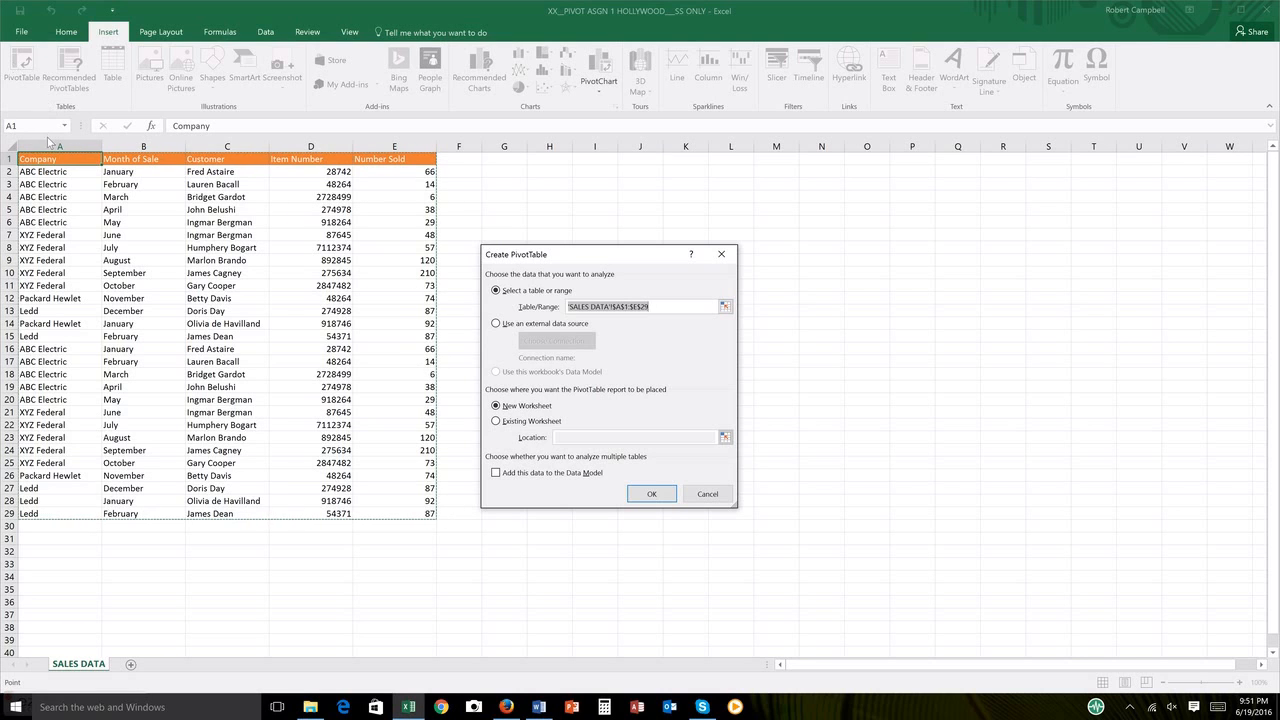
{"action": "left_click_drag", "start_coordinate": [48, 160], "coordinate": [371, 515]}
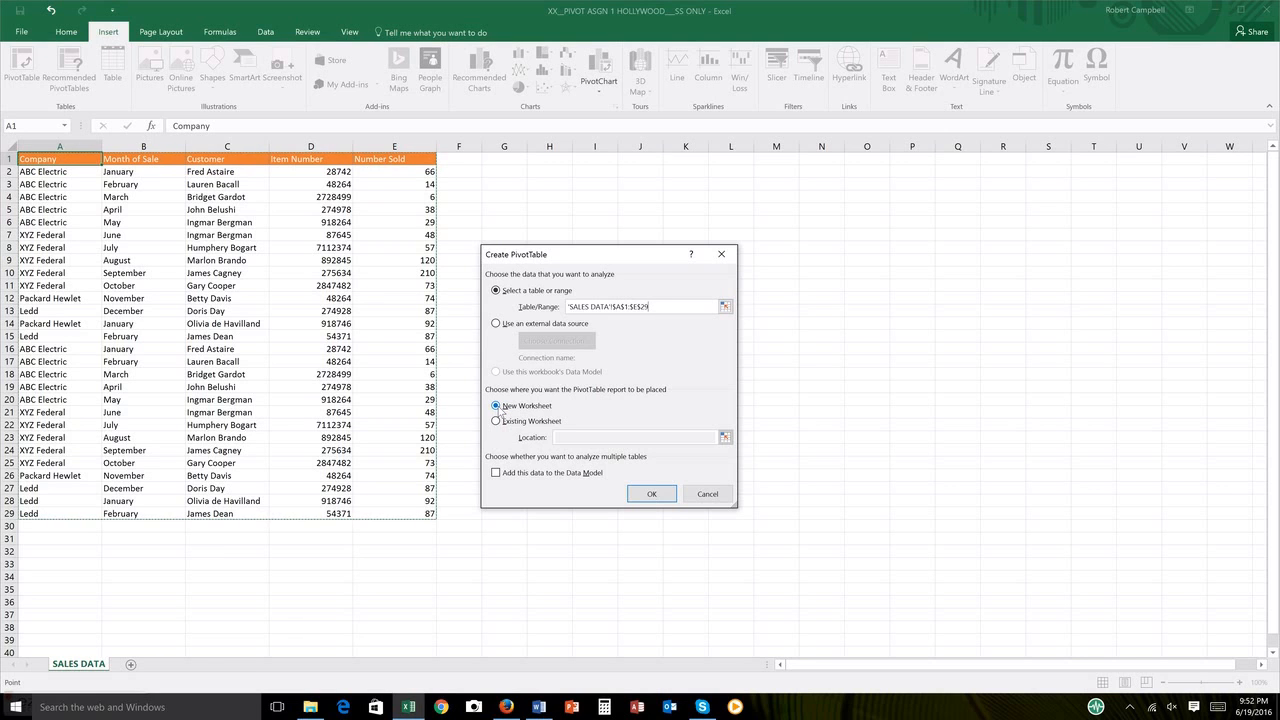
{"action": "left_click", "coordinate": [650, 495]}
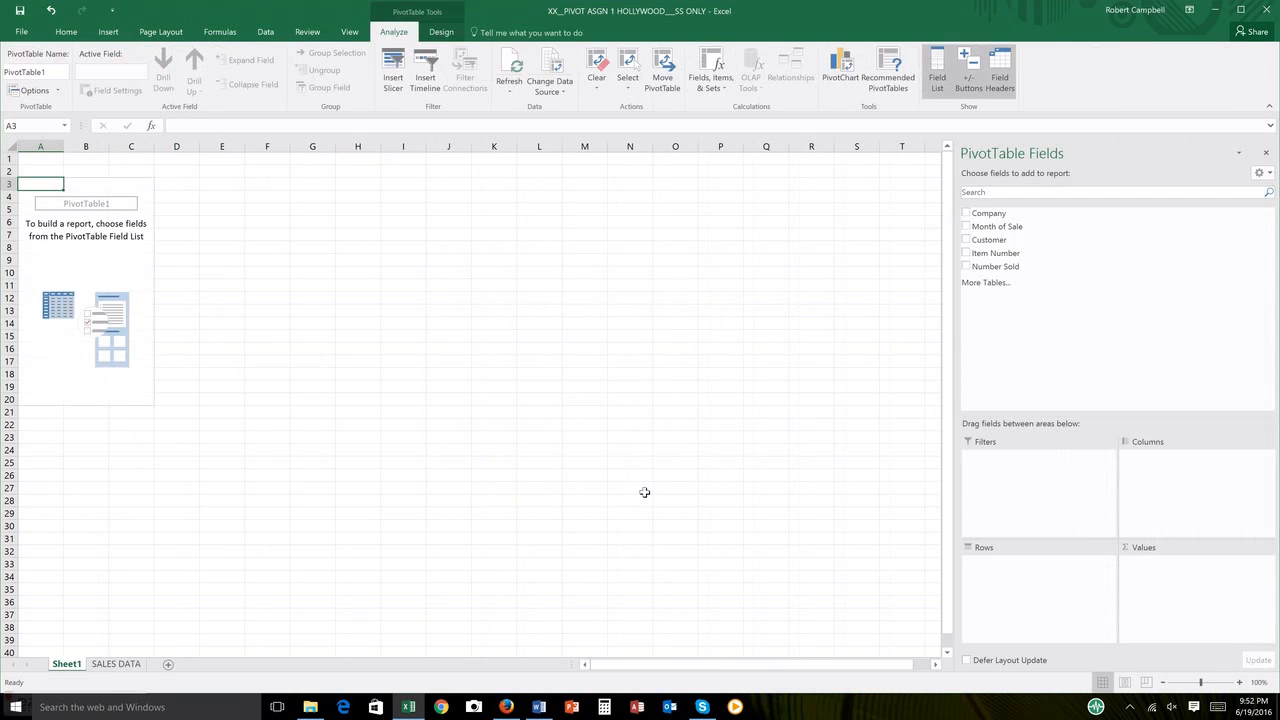
Step: Rename the new PivotTable worksheet as MONTHLY SALES REPORT
{"action": "double_click", "coordinate": [70, 665]}
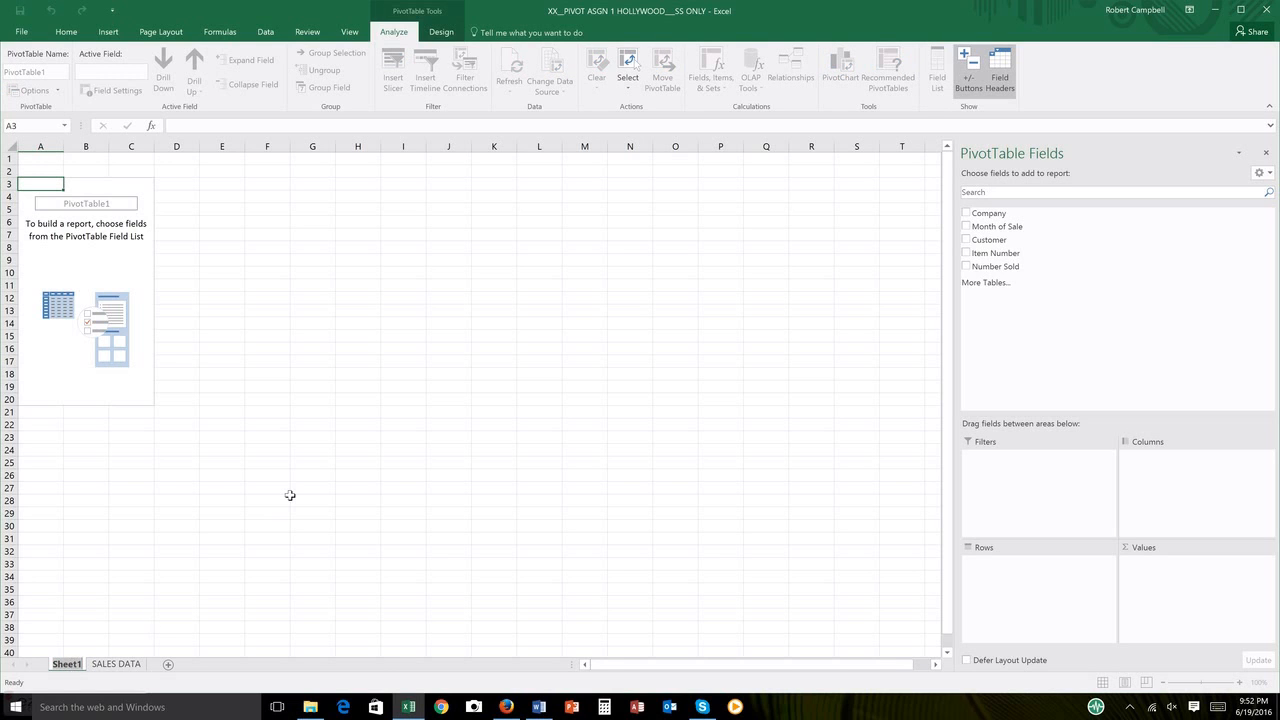
{"action": "type", "text": "m"}
{"action": "key", "text": "BackSpace"}
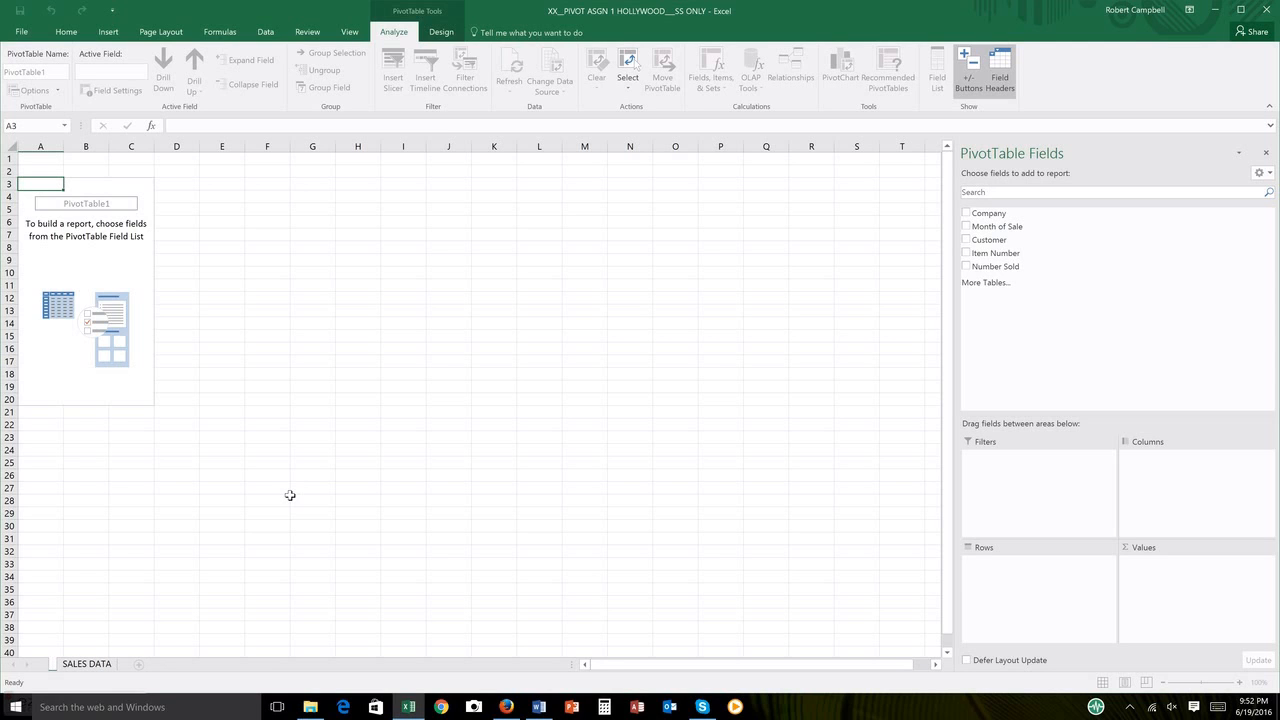
{"action": "type", "text": "MONTHLY"}
{"action": "key", "text": "Return"}
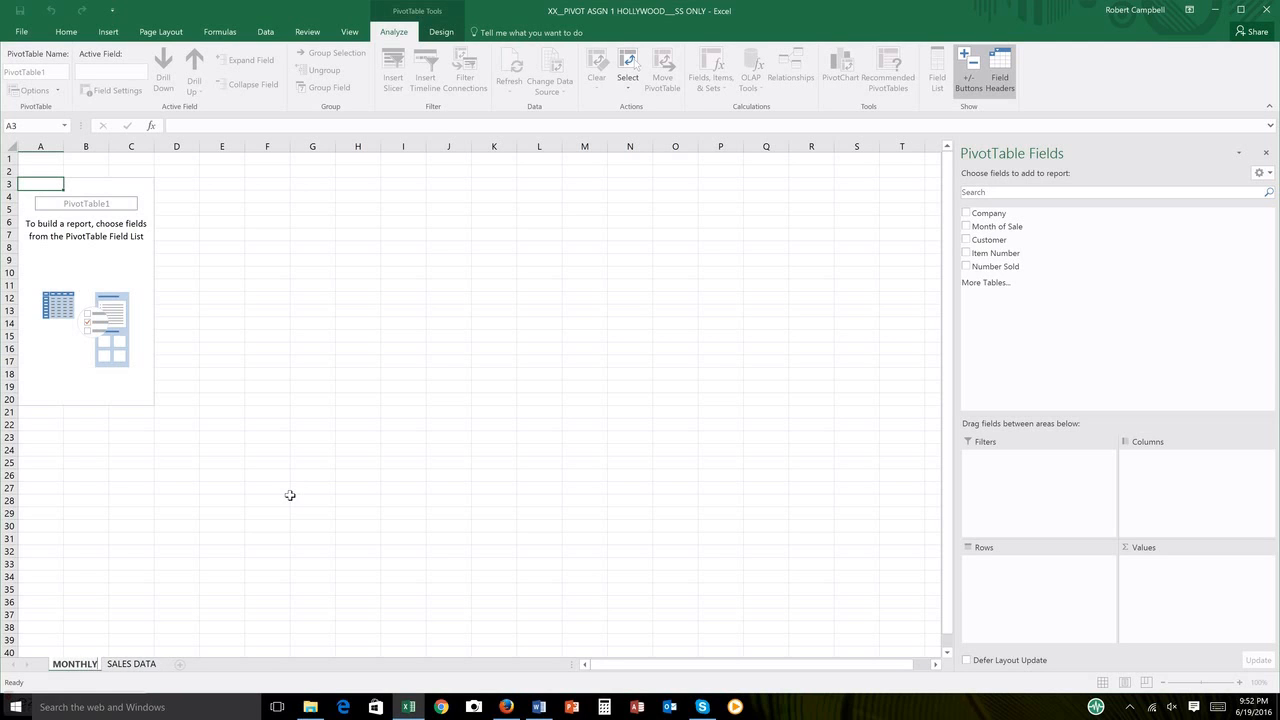
{"action": "type", "text": "SALES REPORT"}
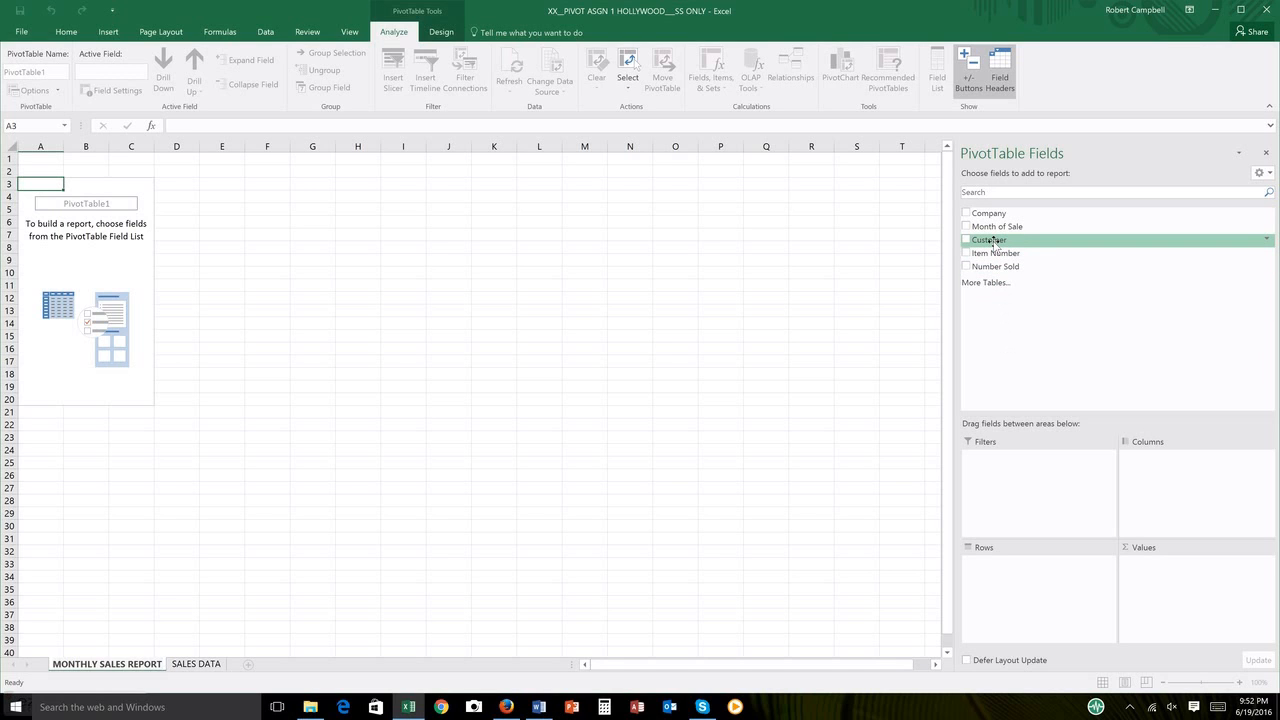
Step: Lay out the PivotTable with Customer as rows, Month of Sale as columns and Number Sold as summed values
{"action": "left_click_drag", "start_coordinate": [993, 243], "coordinate": [994, 567]}
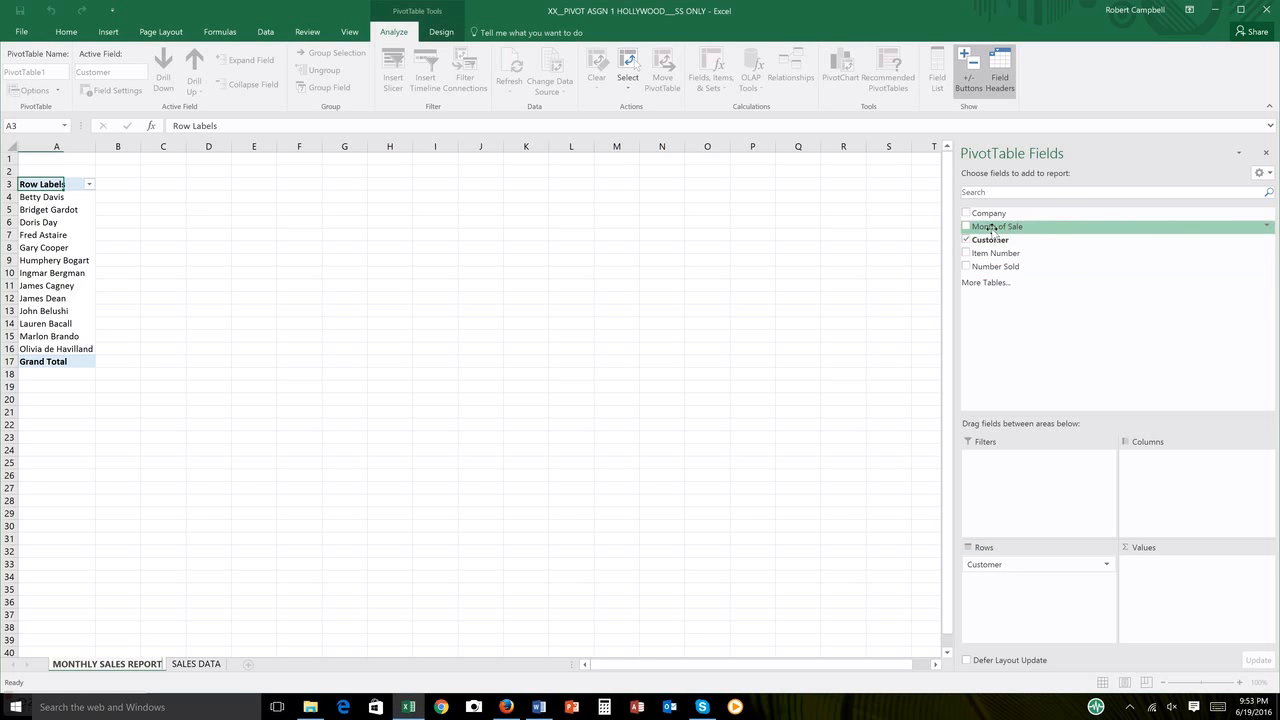
{"action": "left_click_drag", "start_coordinate": [991, 228], "coordinate": [1145, 466]}
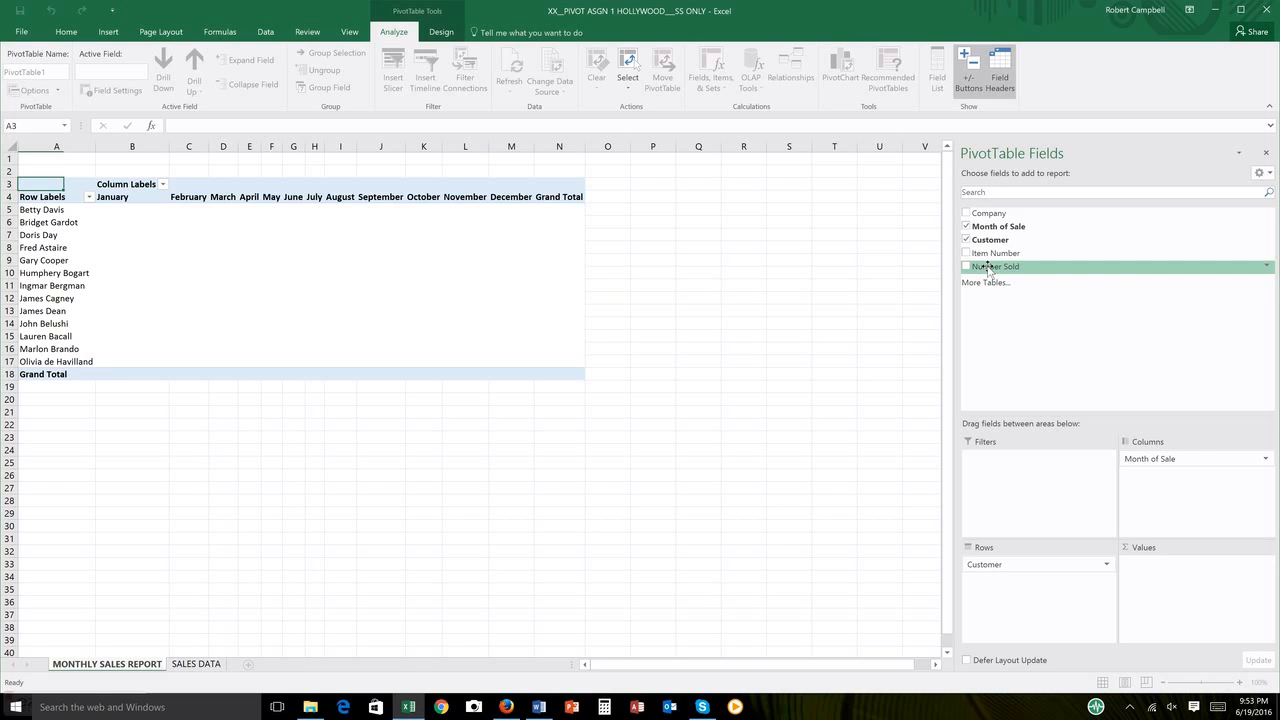
{"action": "left_click_drag", "start_coordinate": [988, 268], "coordinate": [1149, 577]}
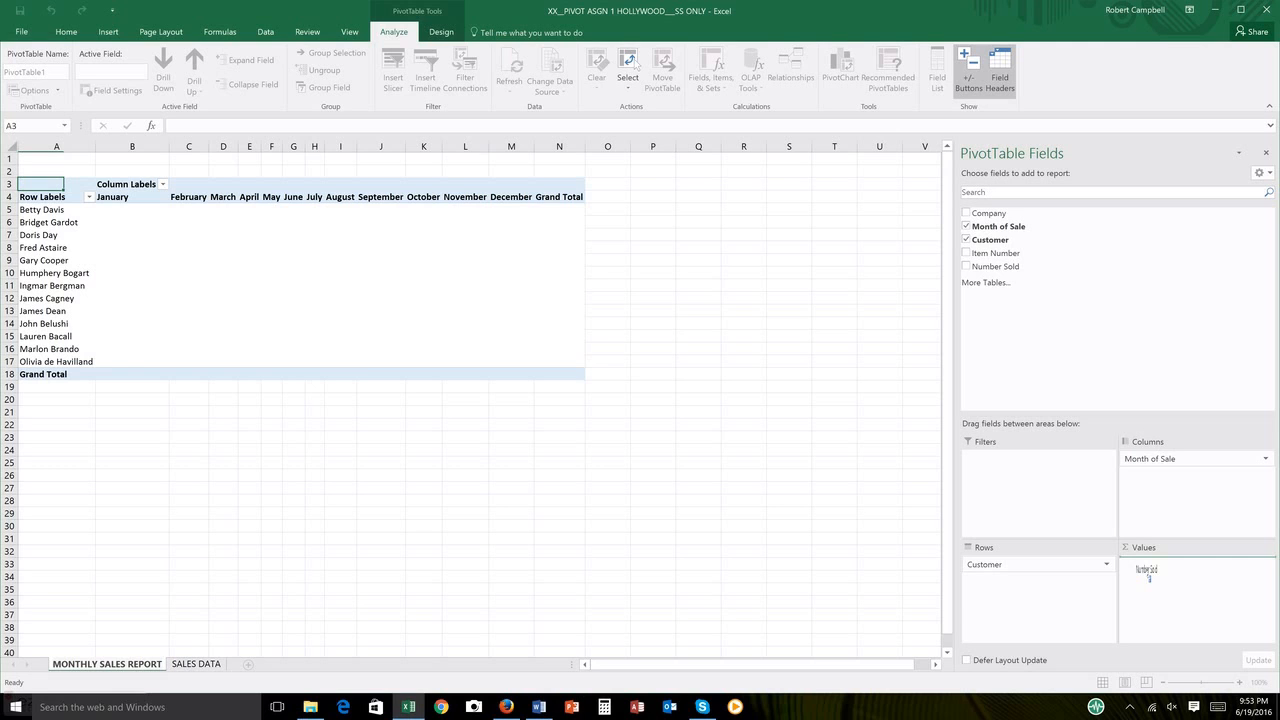
{"action": "left_click_drag", "start_coordinate": [1149, 577], "coordinate": [1150, 577]}
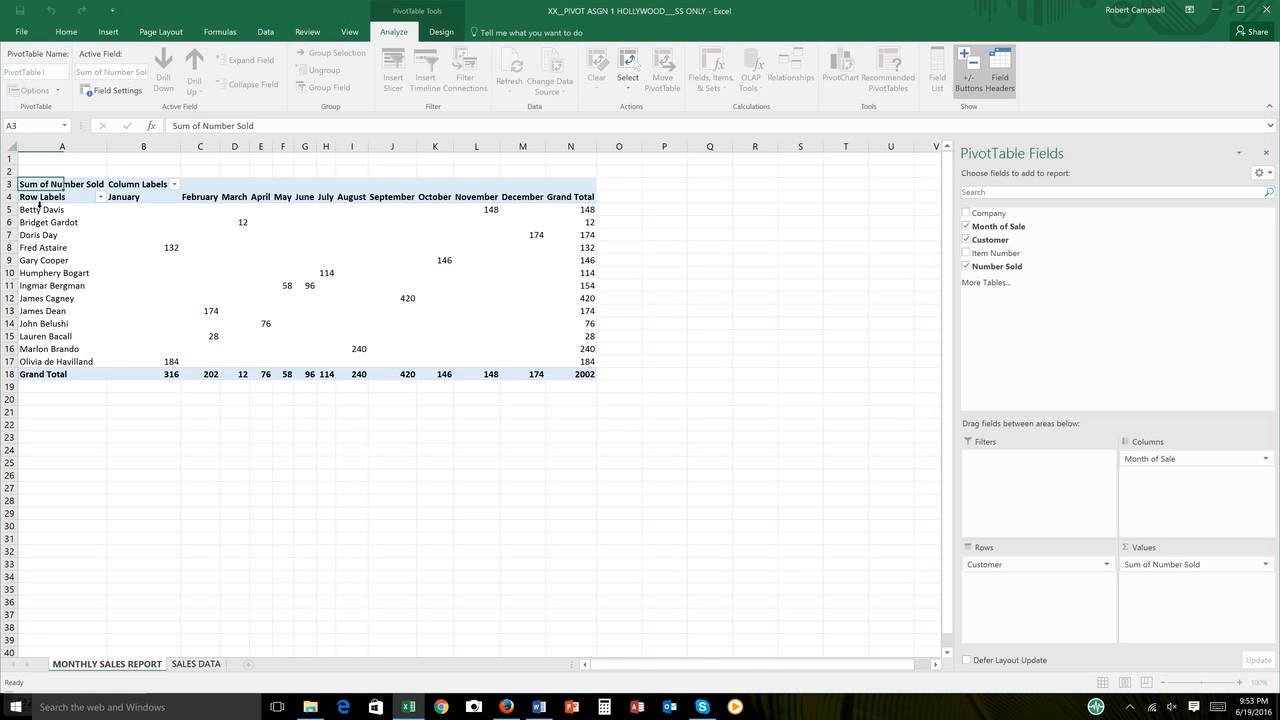
Step: Apply All Borders to the PivotTable range A4:N18, from the row labels through the grand totals
{"action": "left_click", "coordinate": [39, 204]}
{"action": "left_click_drag", "start_coordinate": [39, 210], "coordinate": [563, 375]}
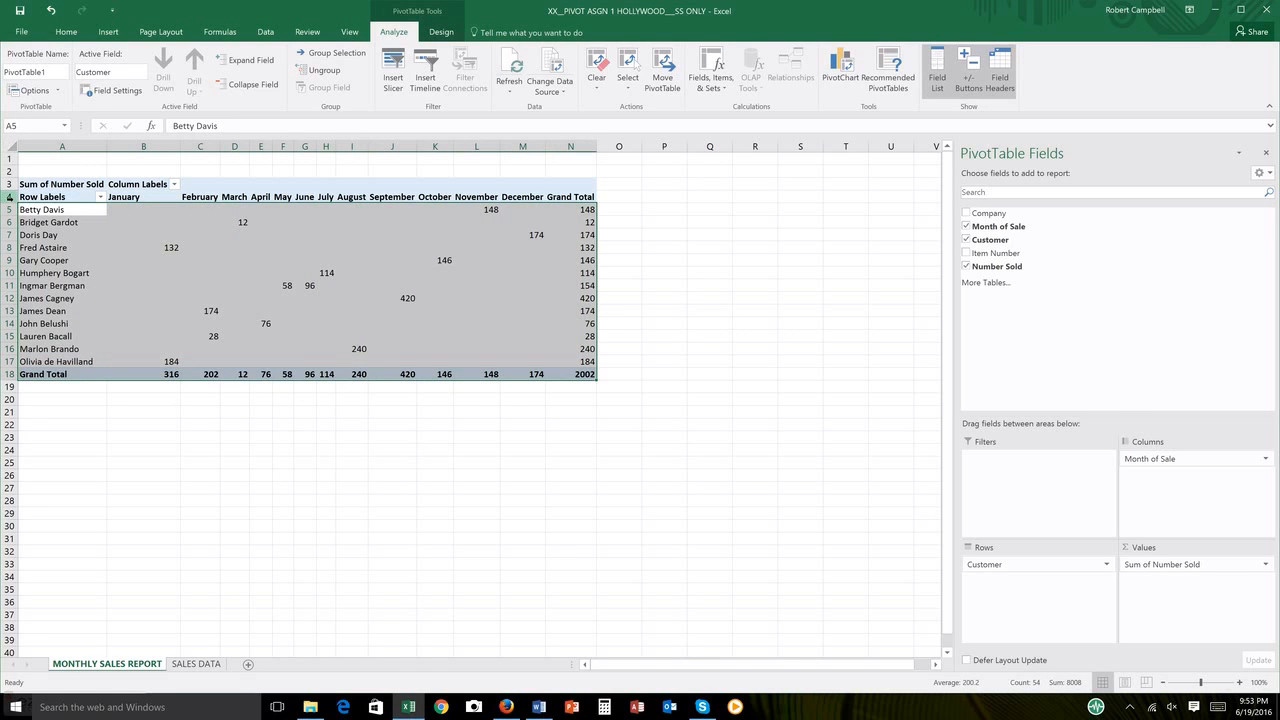
{"action": "left_click", "coordinate": [9, 197]}
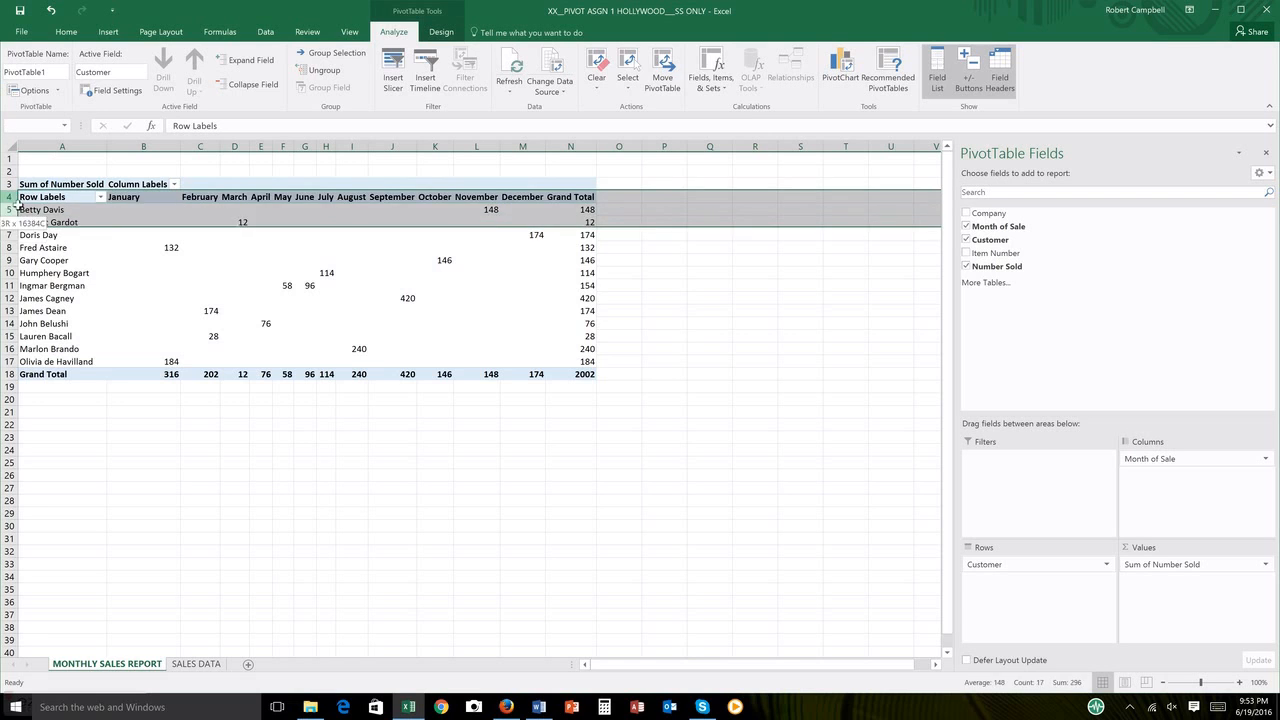
{"action": "left_click_drag", "start_coordinate": [35, 192], "coordinate": [558, 372]}
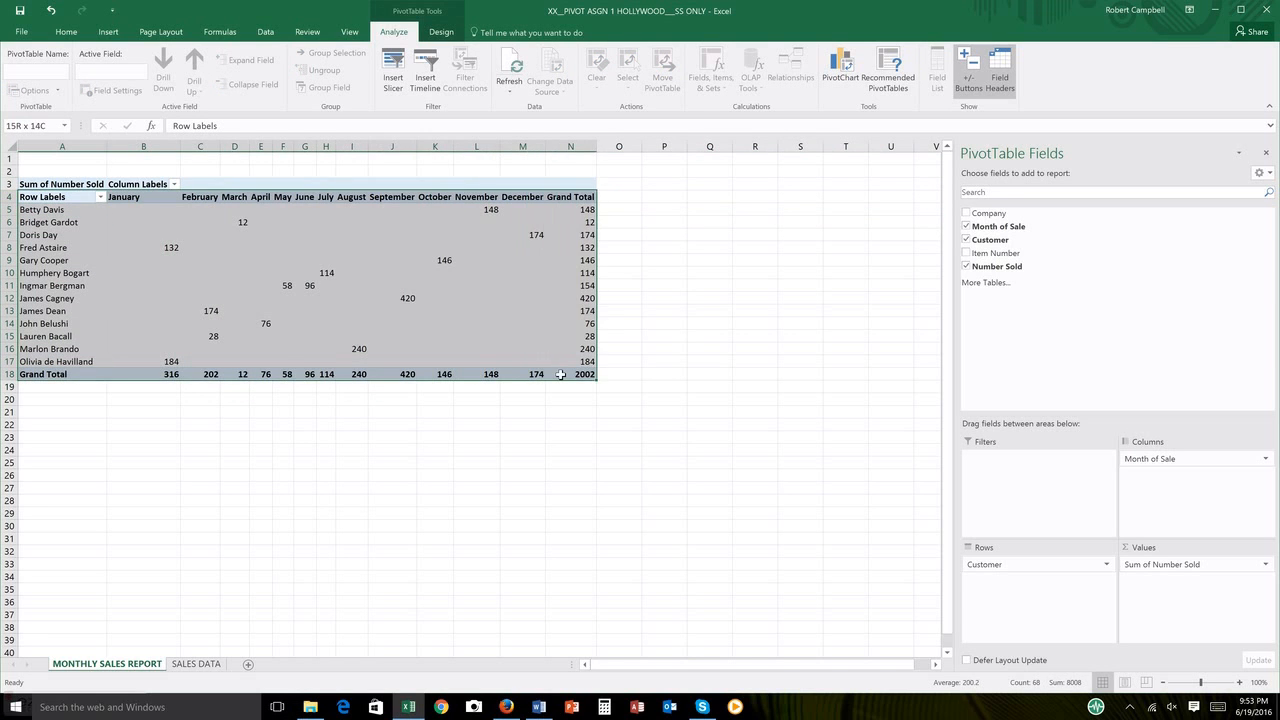
{"action": "left_click", "coordinate": [67, 32]}
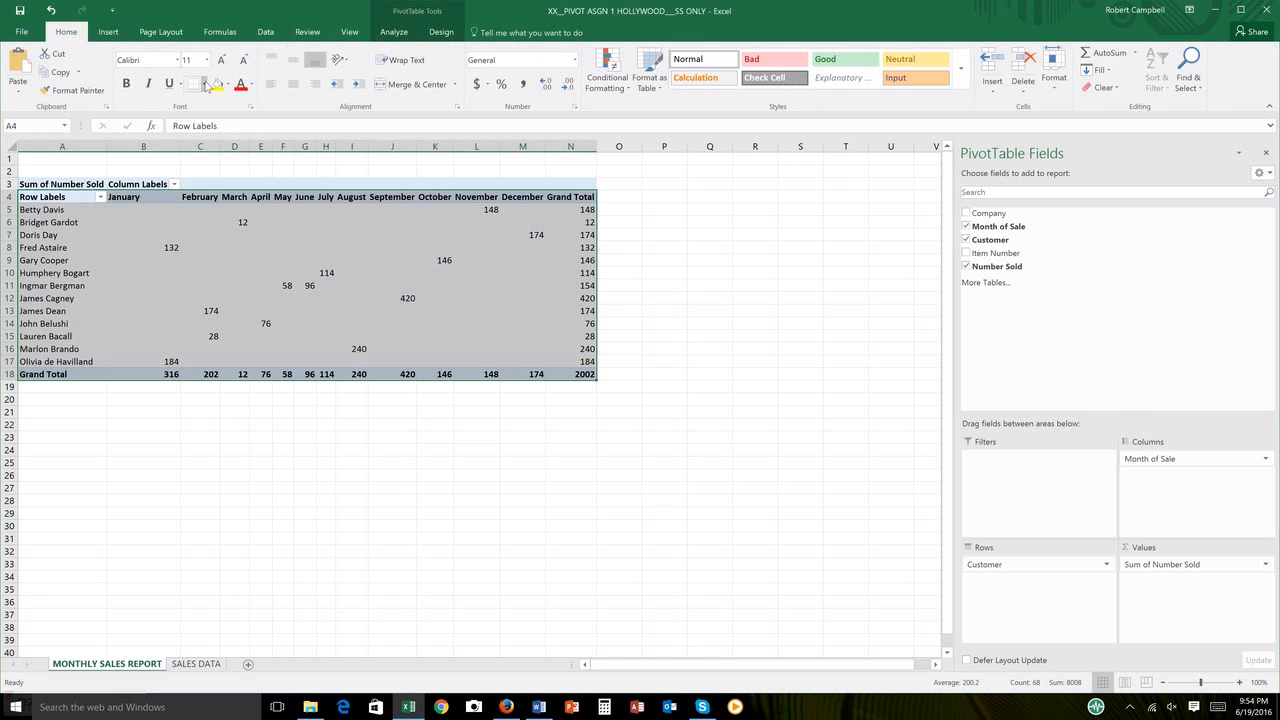
{"action": "left_click", "coordinate": [205, 84]}
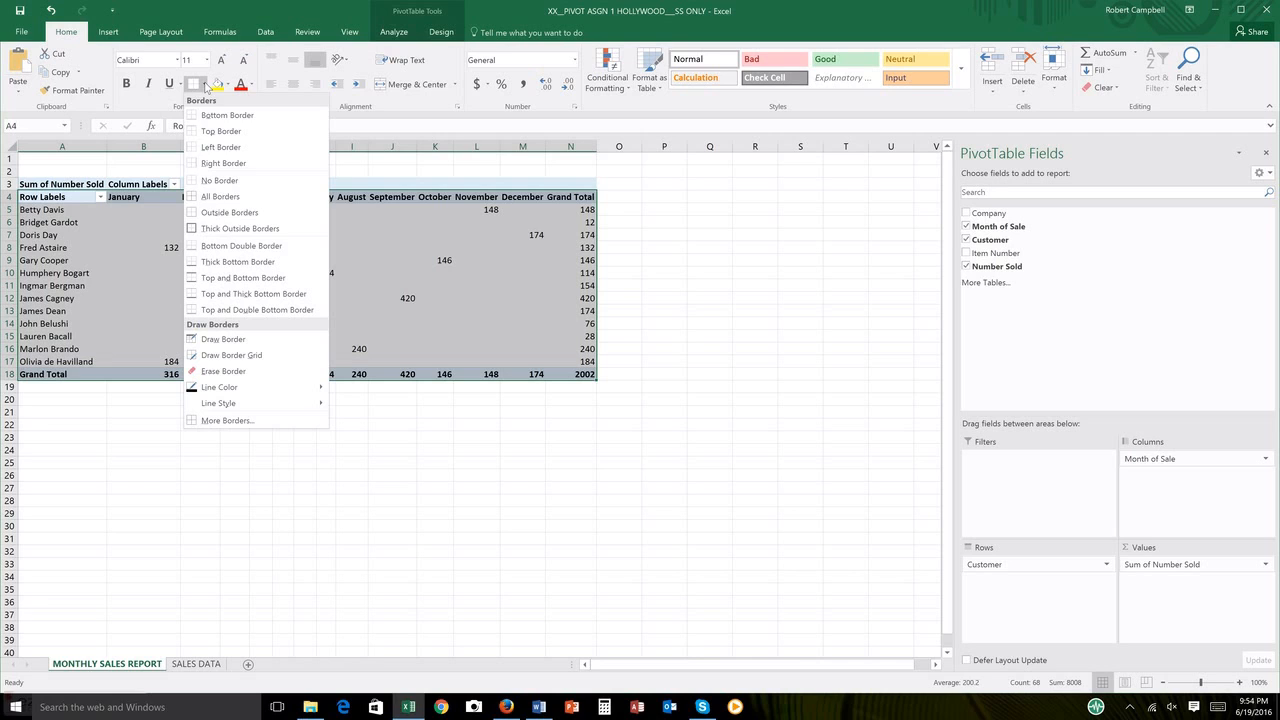
{"action": "left_click", "coordinate": [215, 199]}
{"action": "left_click", "coordinate": [266, 540]}
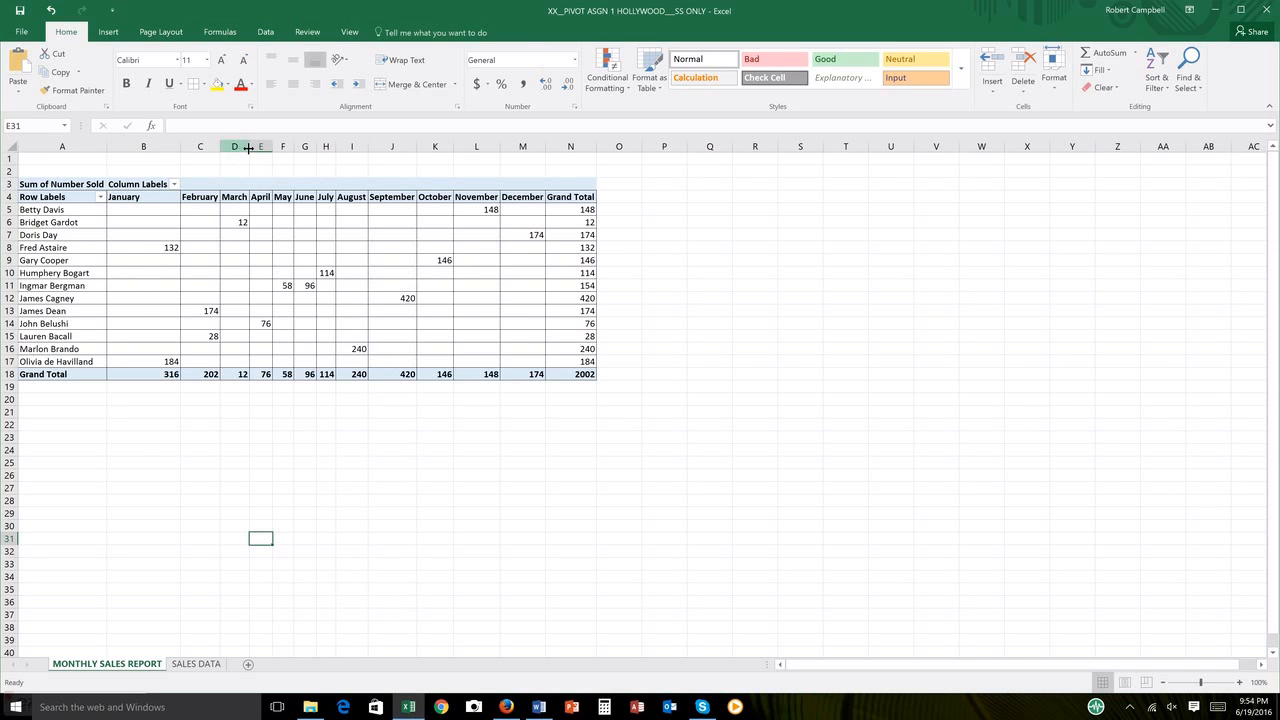
Step: Widen the PivotTable's month columns from March through December
{"action": "left_click_drag", "start_coordinate": [250, 146], "coordinate": [511, 148]}
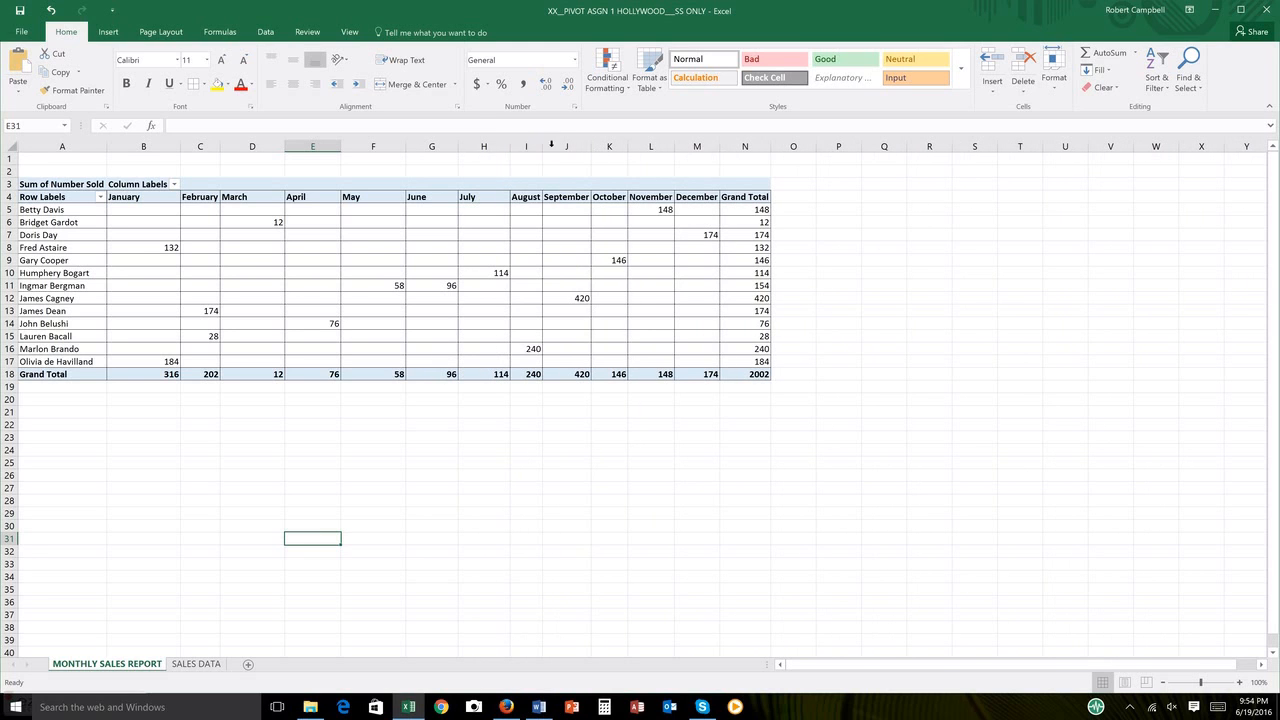
{"action": "left_click_drag", "start_coordinate": [540, 146], "coordinate": [799, 146]}
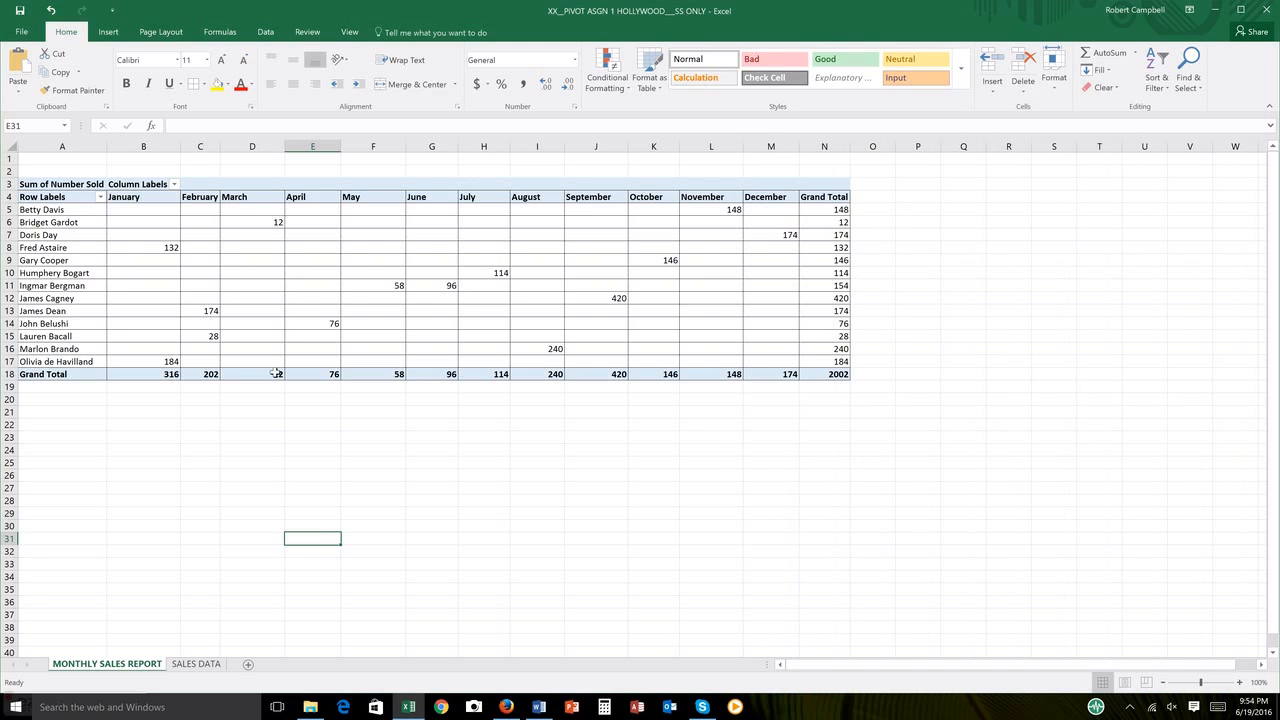
Step: Format the header cells B4:N4, January through Grand Total, with 14 pt text and then the Calculation cell style
{"action": "left_click_drag", "start_coordinate": [110, 197], "coordinate": [818, 200]}
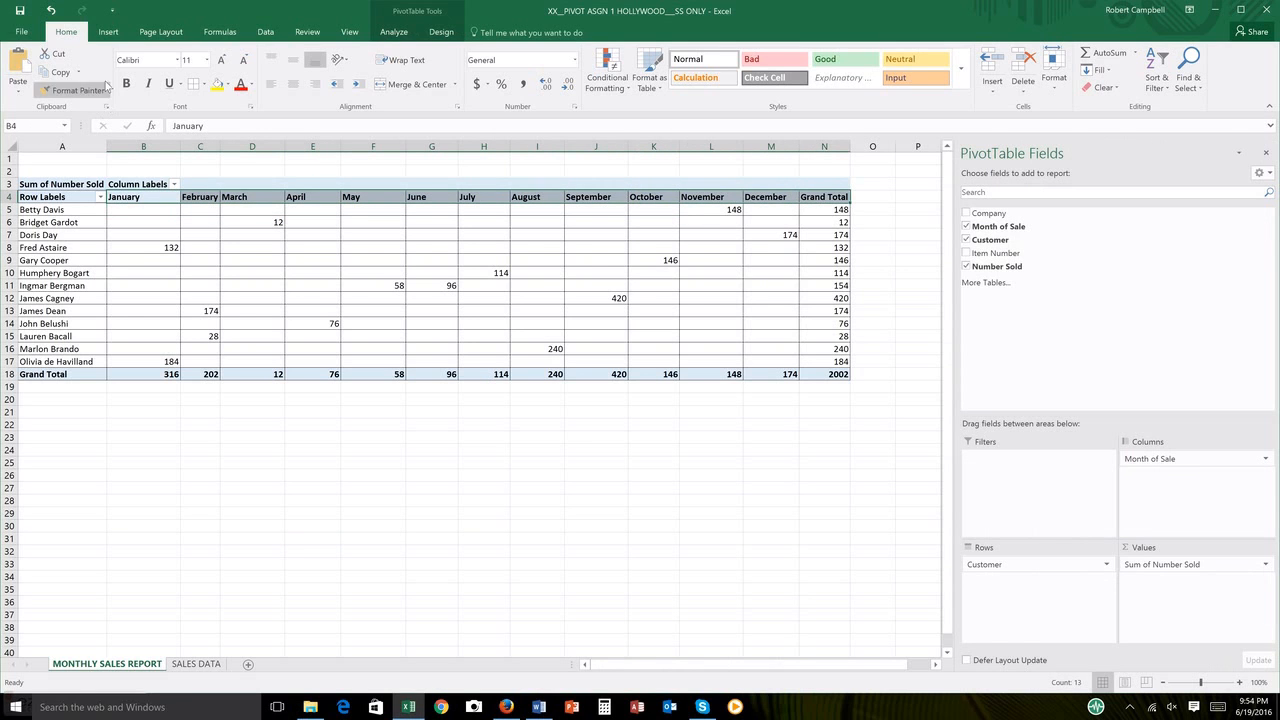
{"action": "left_click", "coordinate": [207, 60]}
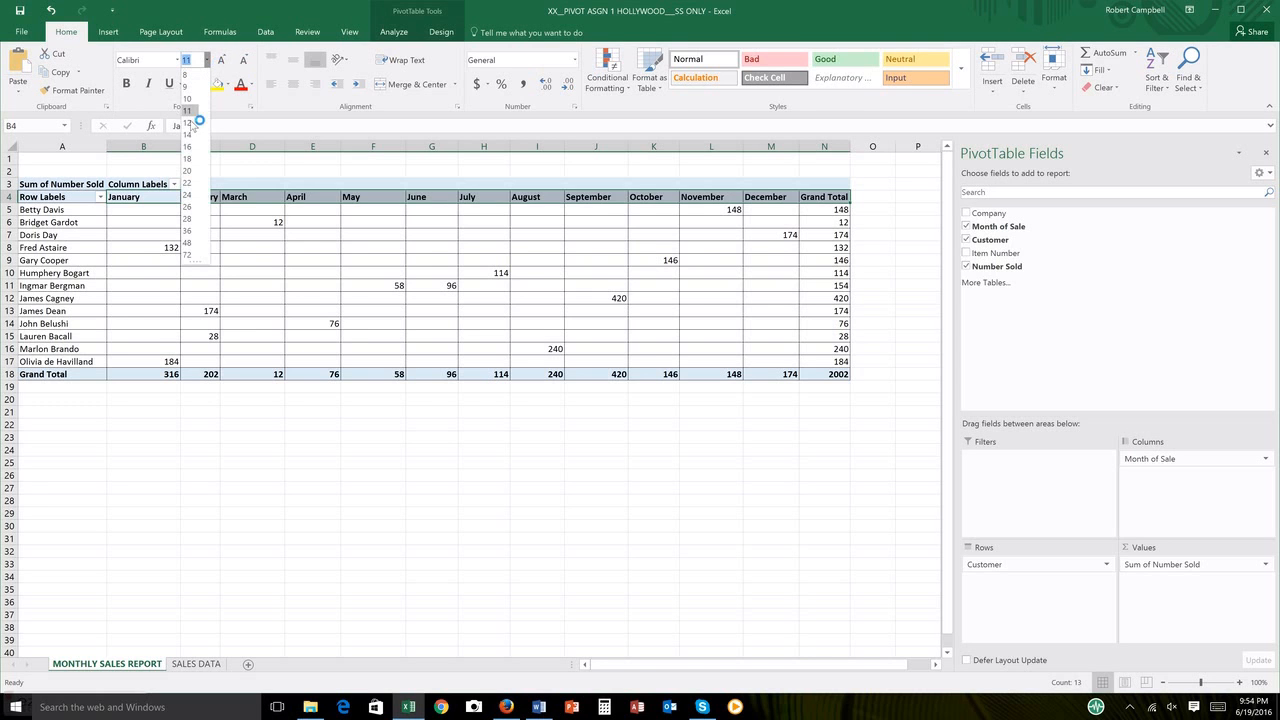
{"action": "left_click", "coordinate": [189, 134]}
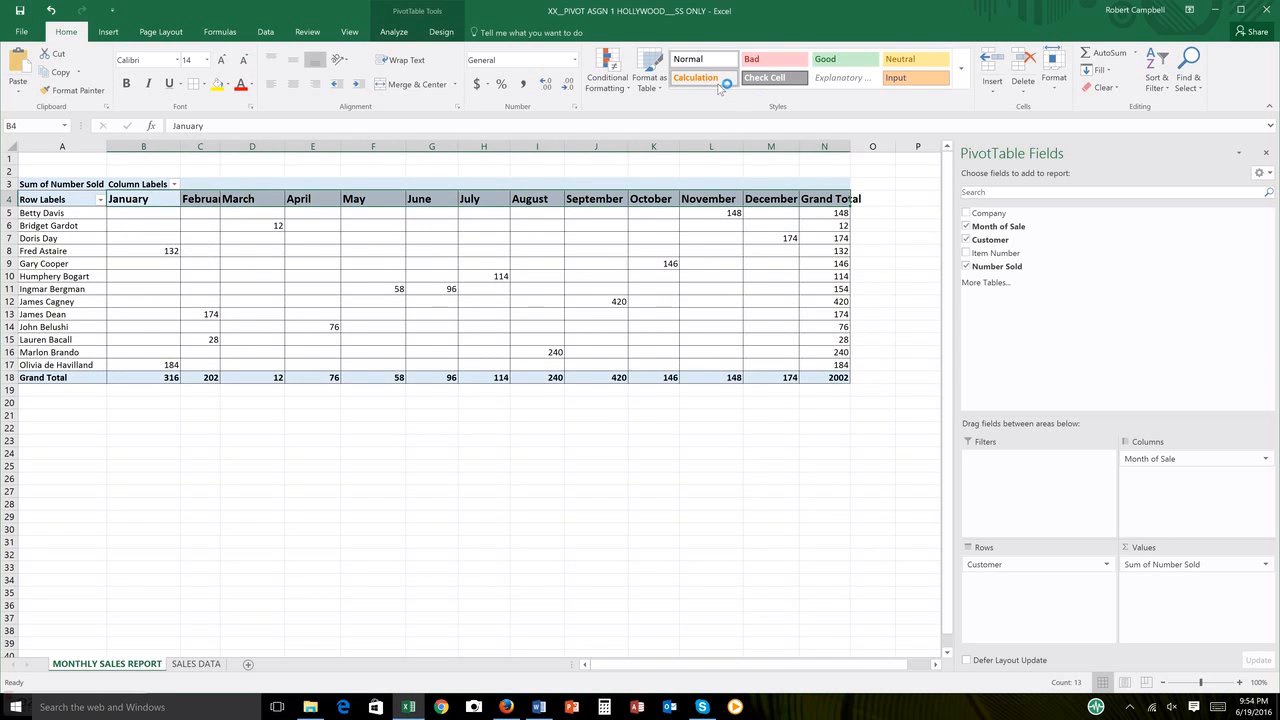
{"action": "left_click", "coordinate": [892, 257]}
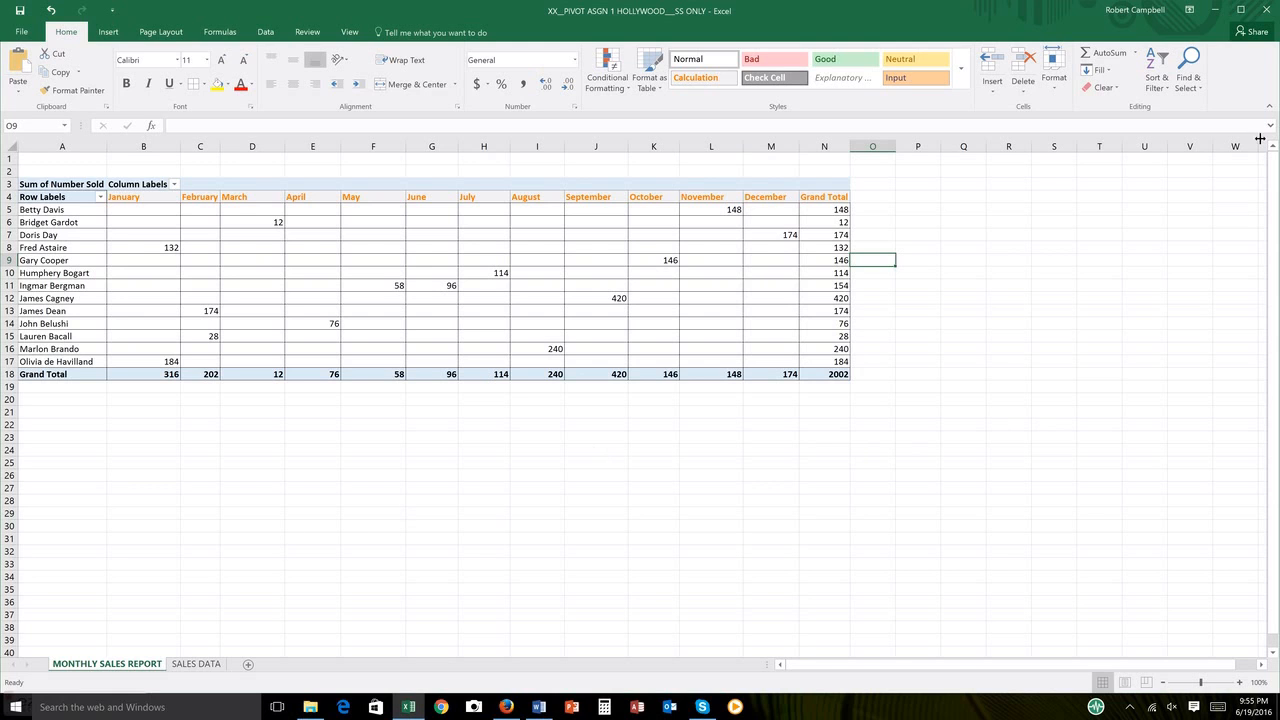
Step: Close the workbook without saving the changes
{"action": "left_click", "coordinate": [1268, 12]}
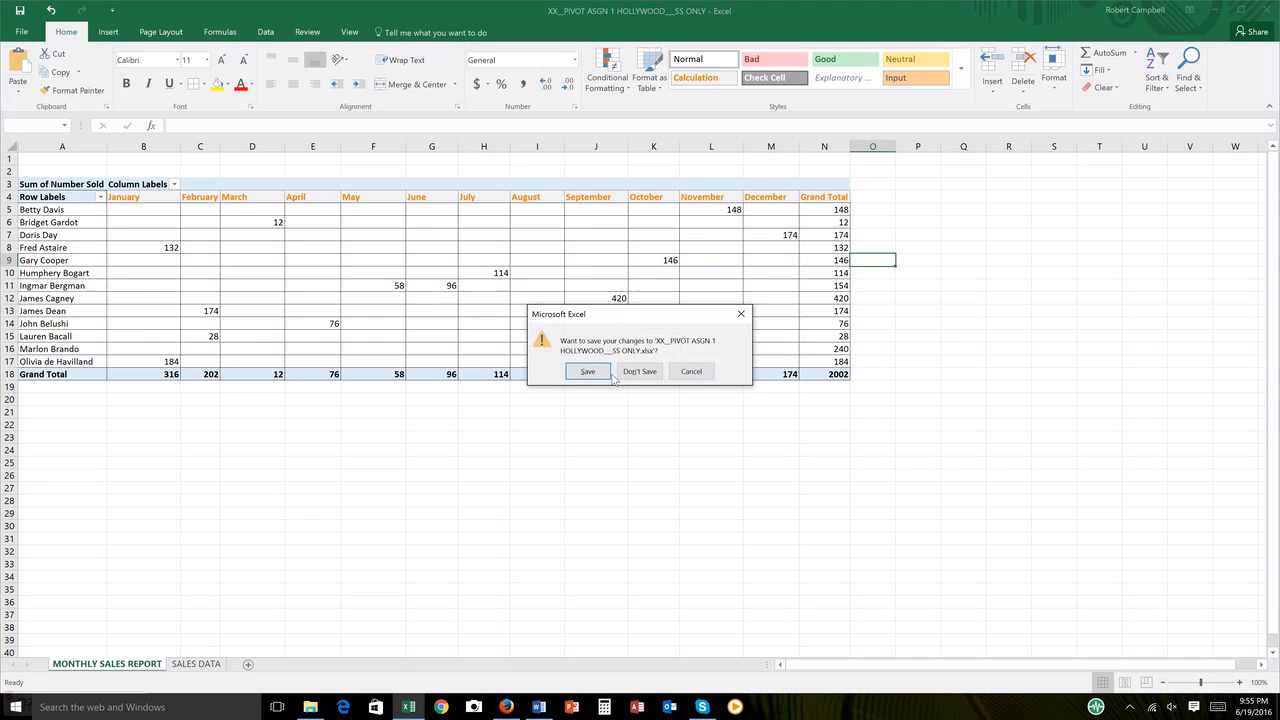
{"action": "left_click", "coordinate": [639, 372]}
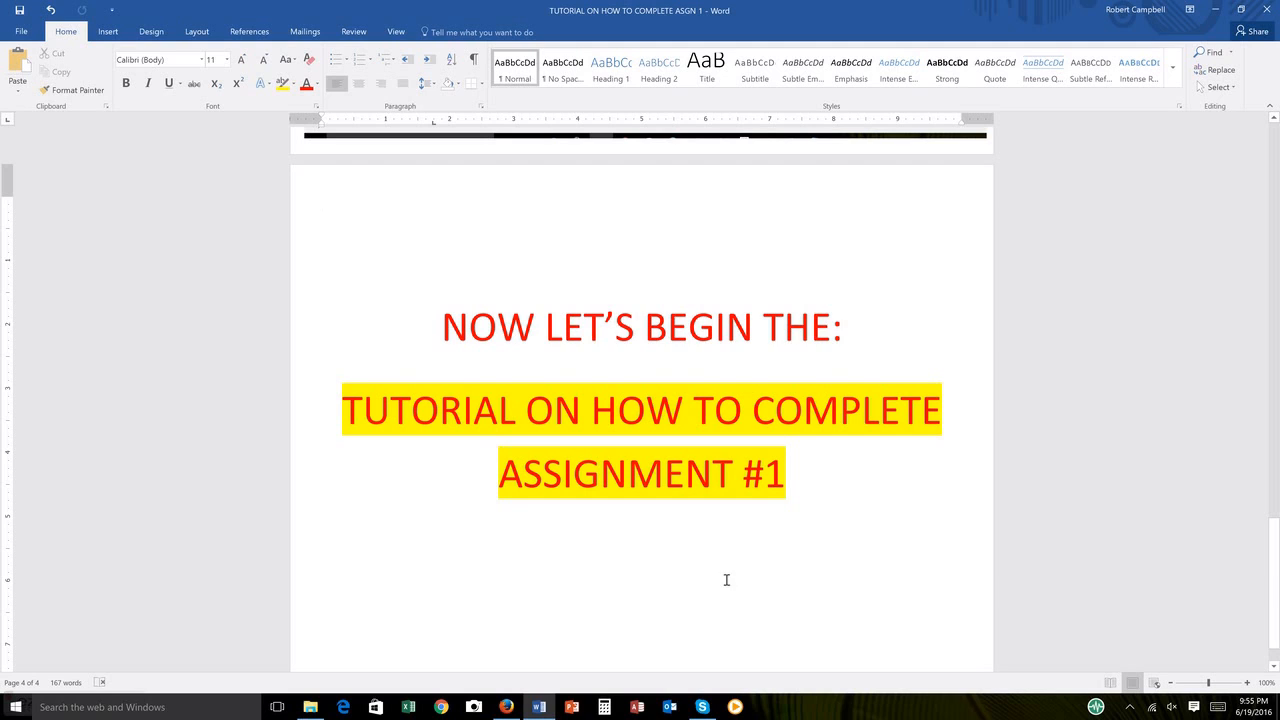
Step: Switch to Firefox and open the Assignments page of the ITC 117 course
{"action": "mouse_move", "coordinate": [507, 706]}
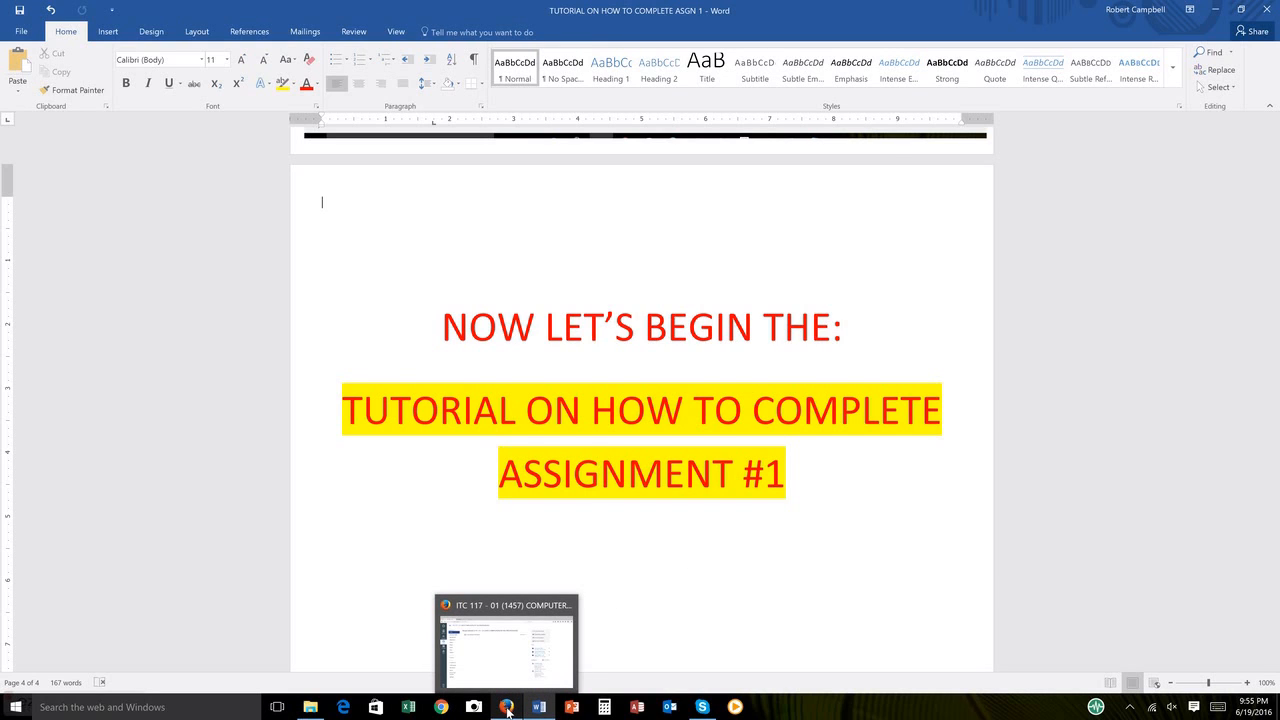
{"action": "left_click", "coordinate": [507, 706]}
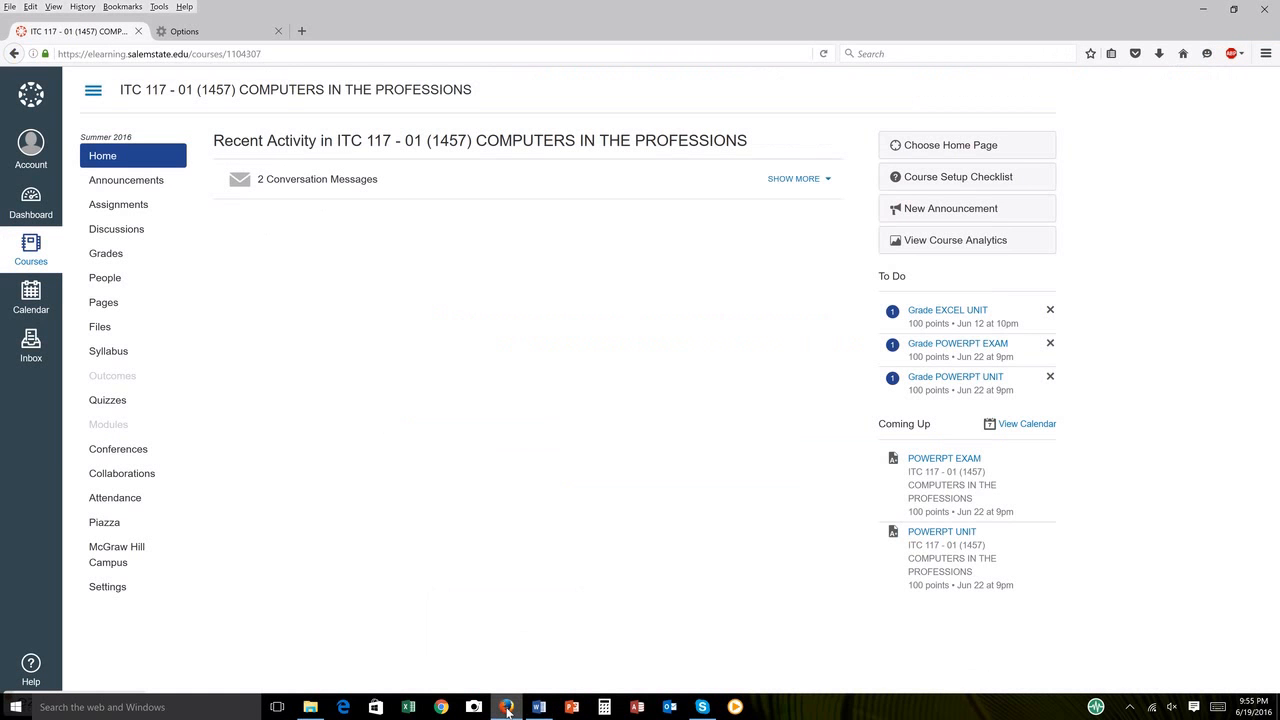
{"action": "left_click", "coordinate": [107, 207]}
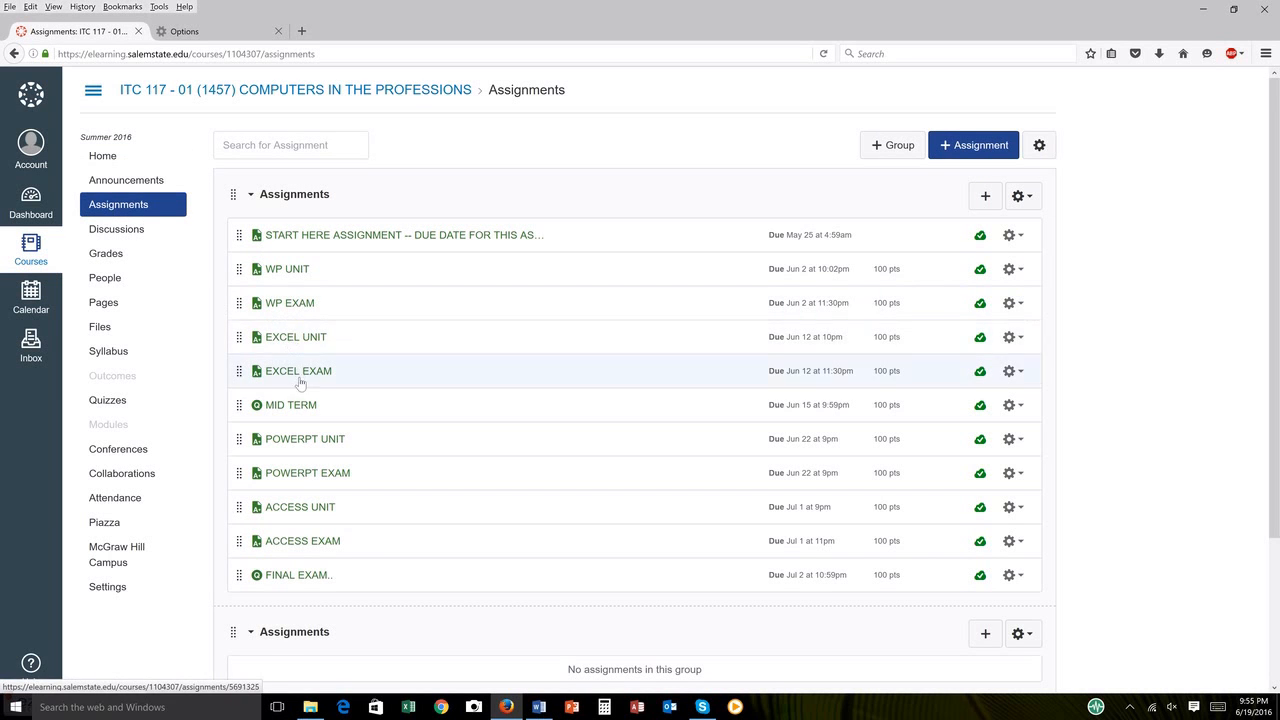
Step: Open XX__PIVOT ASGN 1 HOLLYWOOD___-1.xlsx from the EXCEL UNIT assignment in Excel and enable editing
{"action": "left_click", "coordinate": [309, 343]}
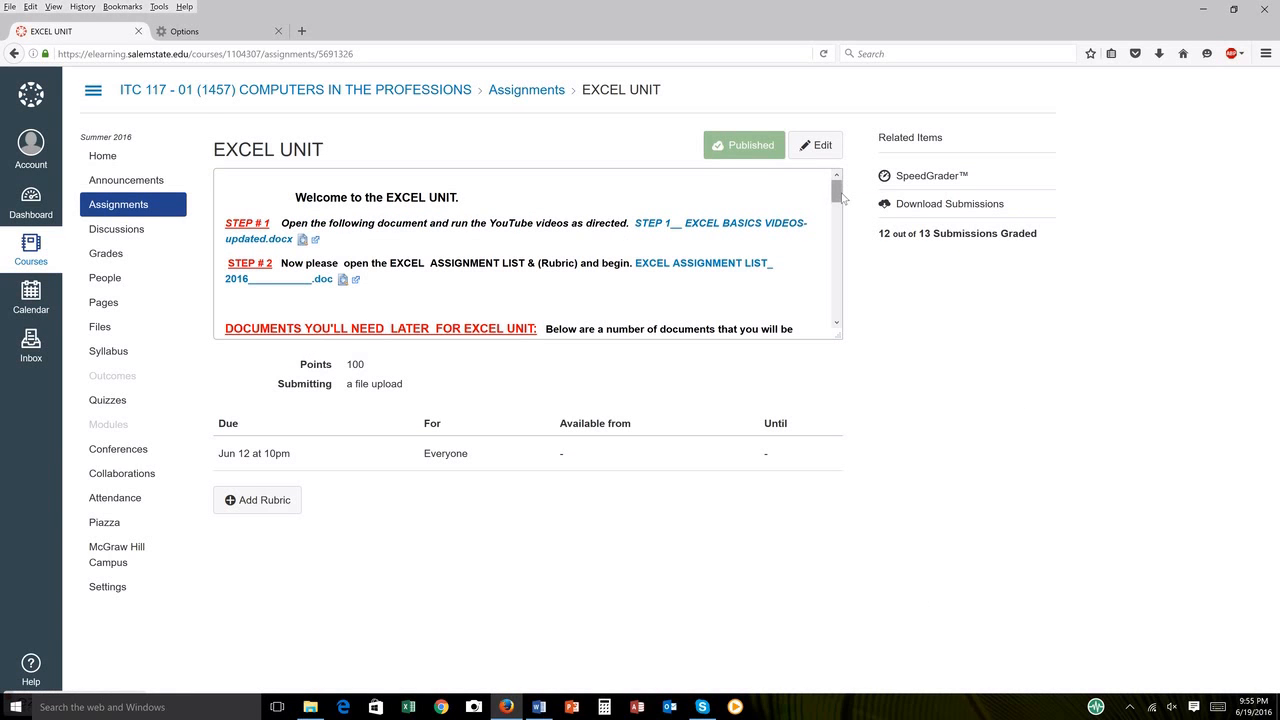
{"action": "left_click_drag", "start_coordinate": [839, 196], "coordinate": [844, 258]}
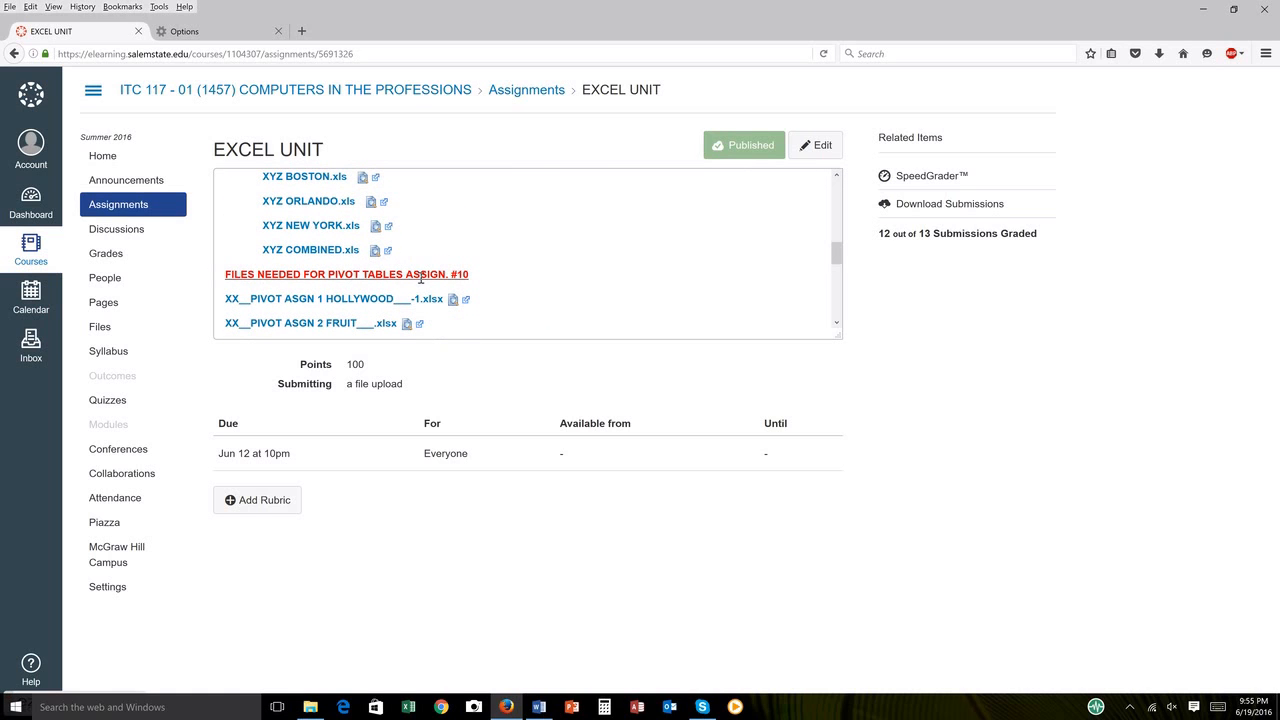
{"action": "left_click", "coordinate": [298, 304]}
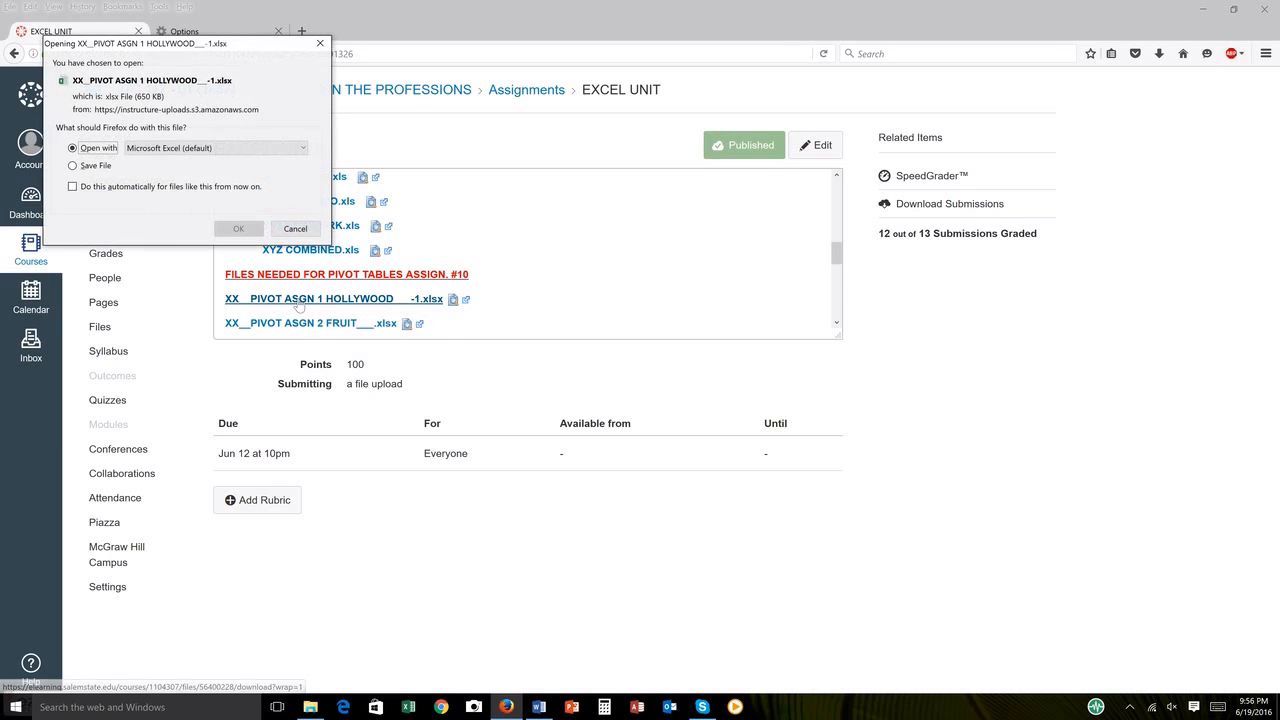
{"action": "left_click", "coordinate": [249, 231]}
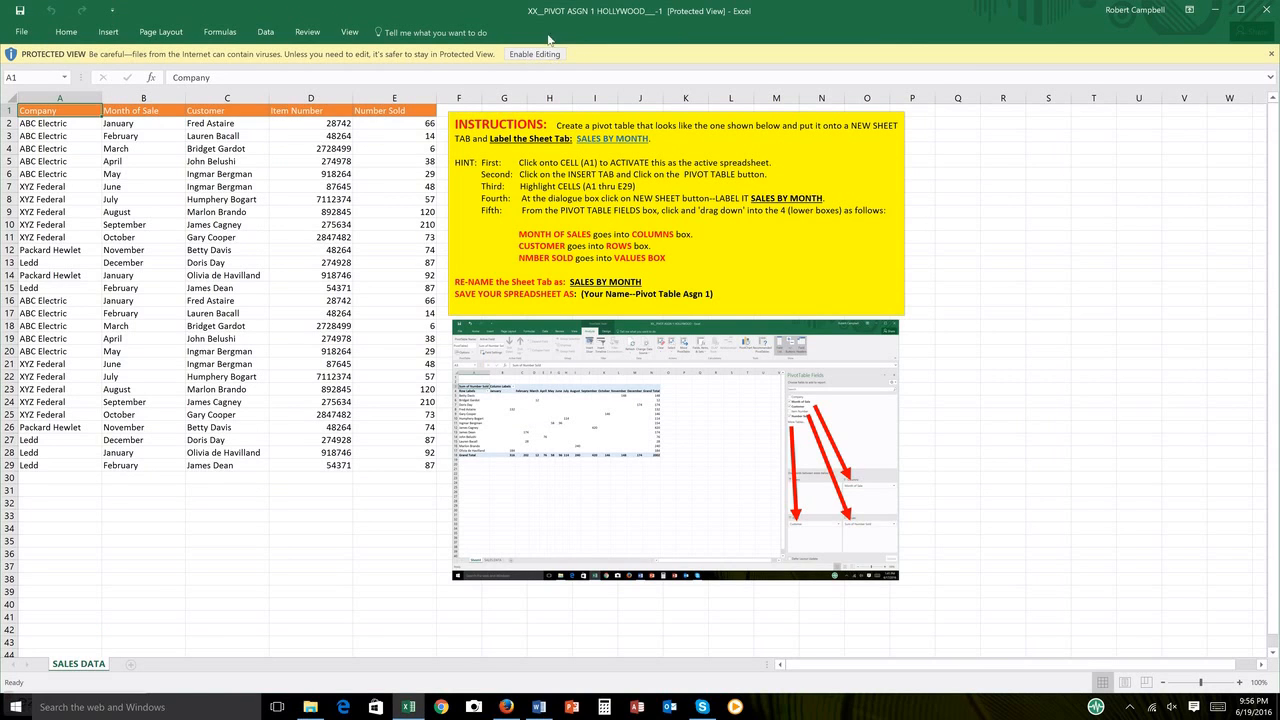
{"action": "left_click", "coordinate": [535, 54]}
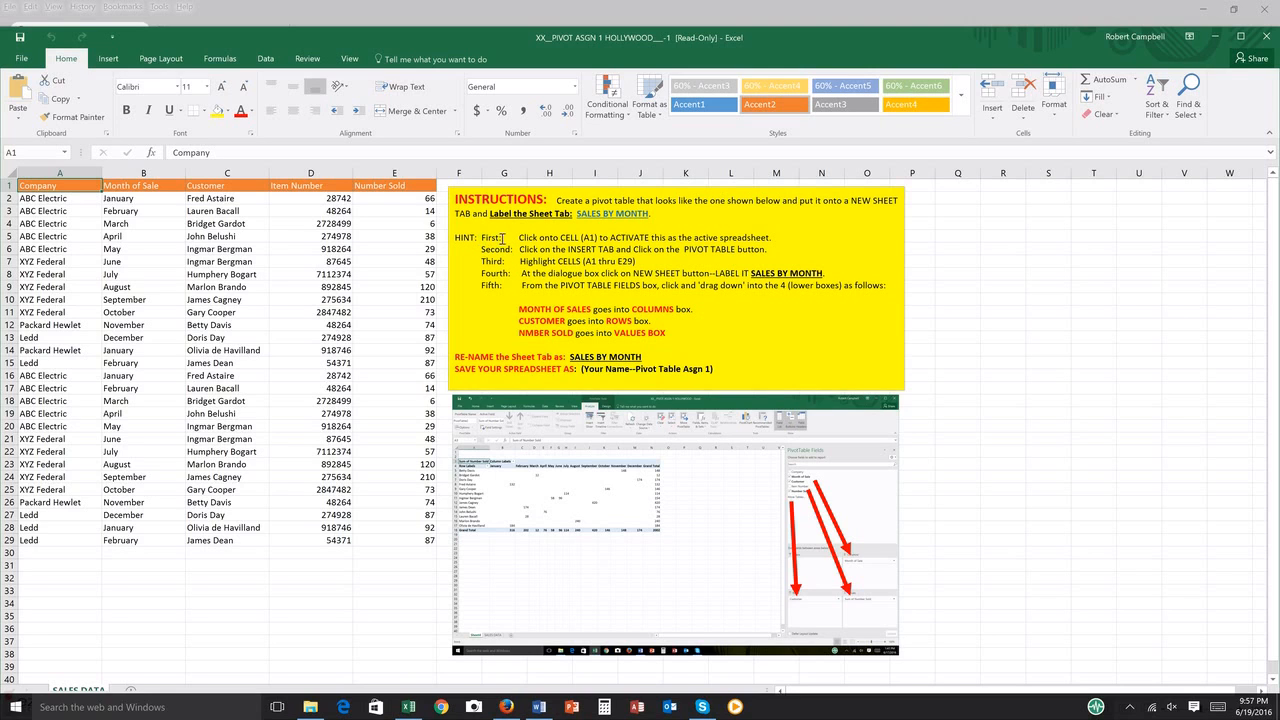
Step: Following the first three instruction hints, insert a PivotTable from SALES DATA range A1:E29 on a new worksheet
{"action": "left_click_drag", "start_coordinate": [521, 240], "coordinate": [622, 240]}
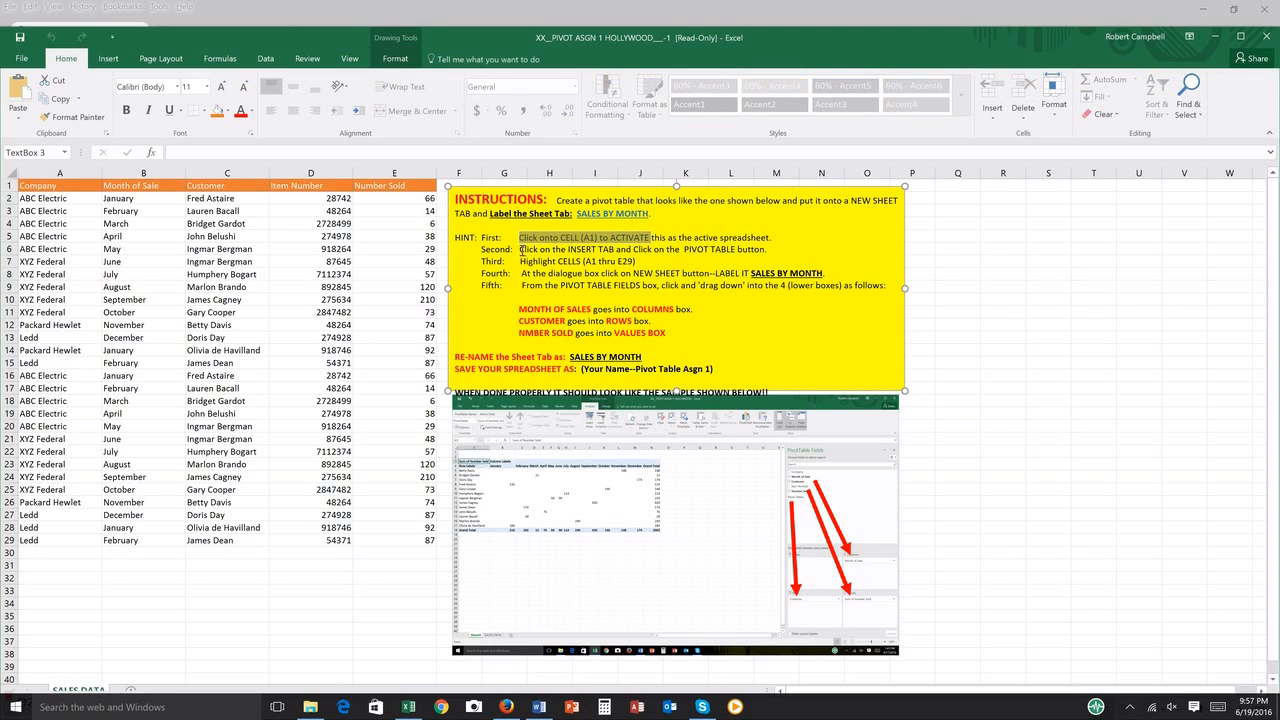
{"action": "left_click_drag", "start_coordinate": [521, 250], "coordinate": [768, 250]}
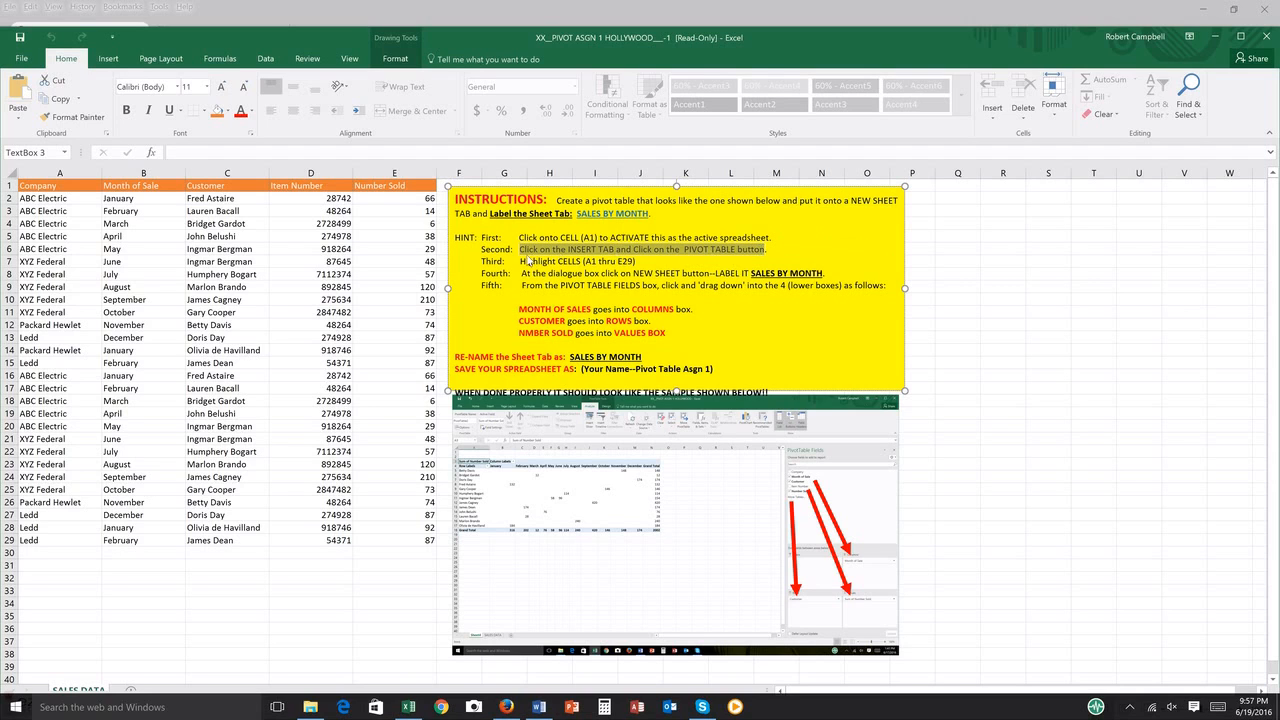
{"action": "left_click_drag", "start_coordinate": [519, 261], "coordinate": [657, 261]}
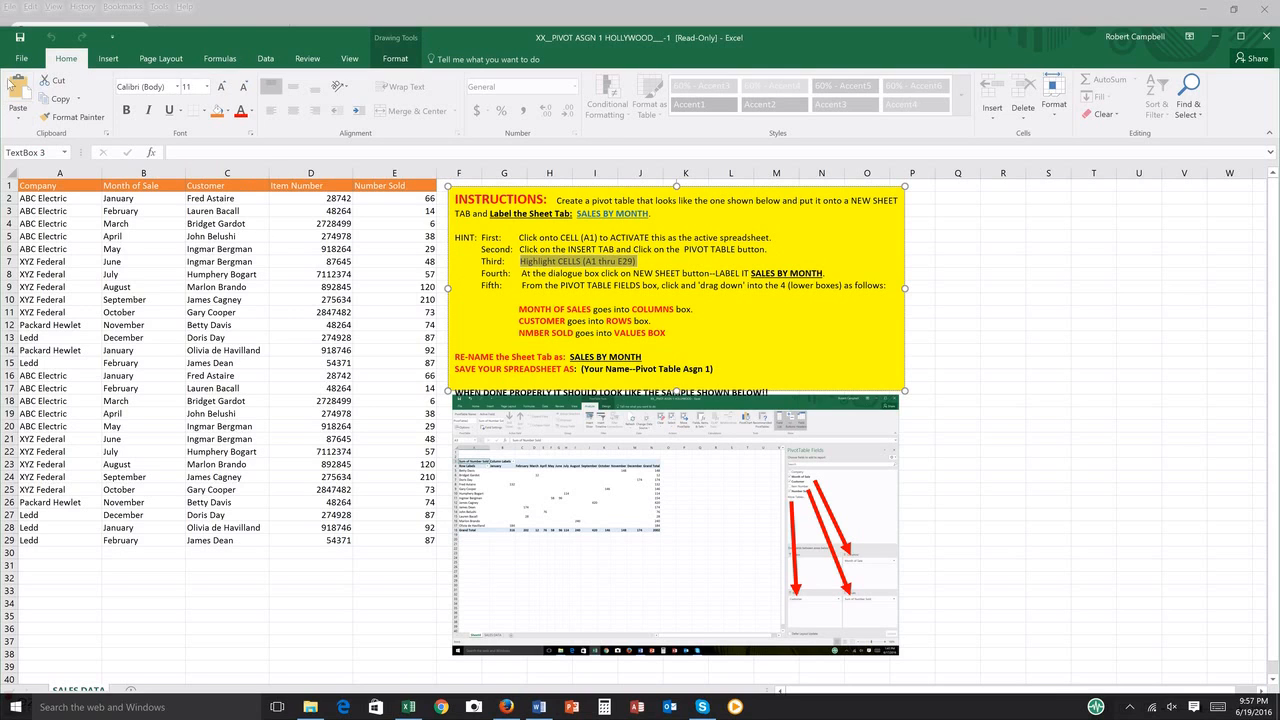
{"action": "left_click", "coordinate": [52, 186]}
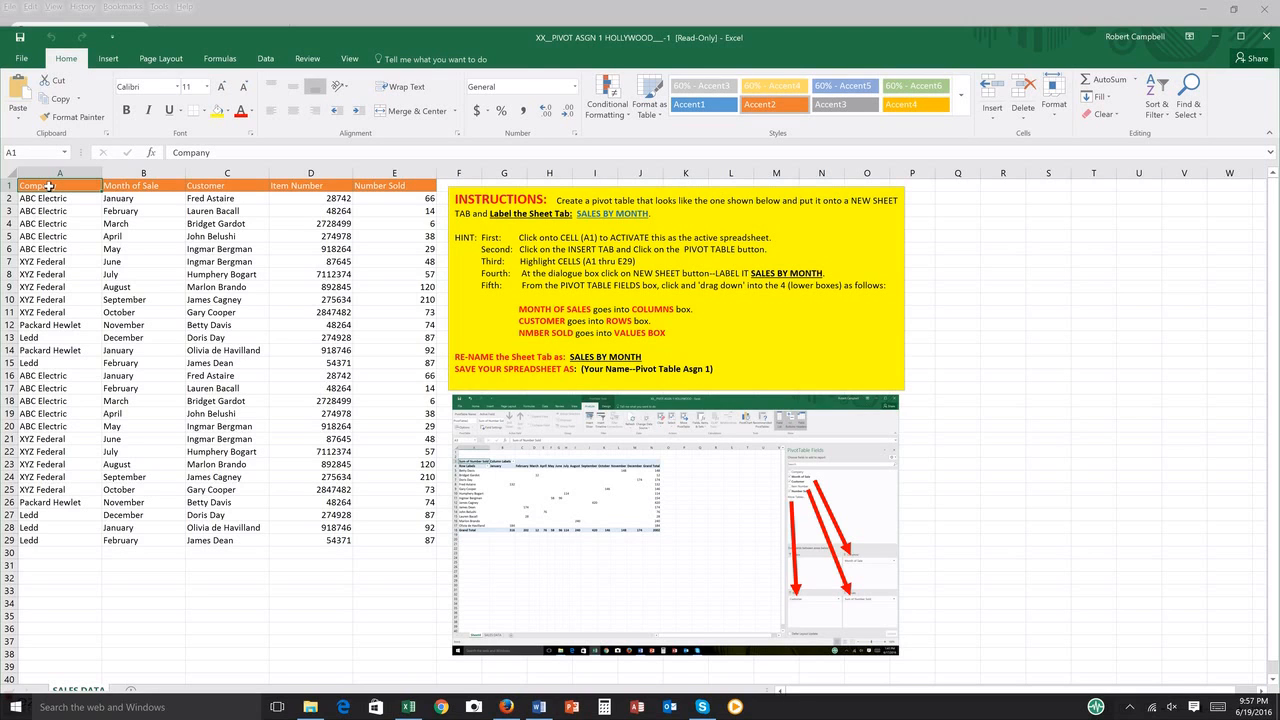
{"action": "left_click", "coordinate": [107, 58]}
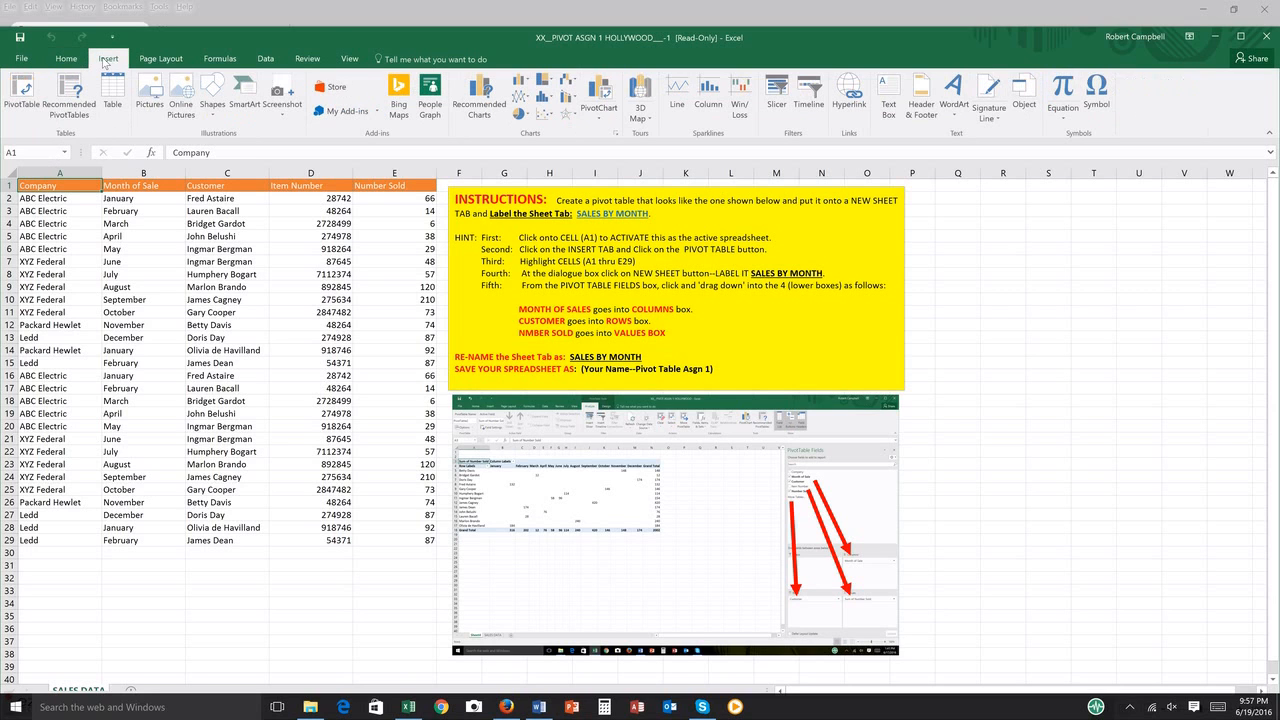
{"action": "left_click", "coordinate": [22, 92]}
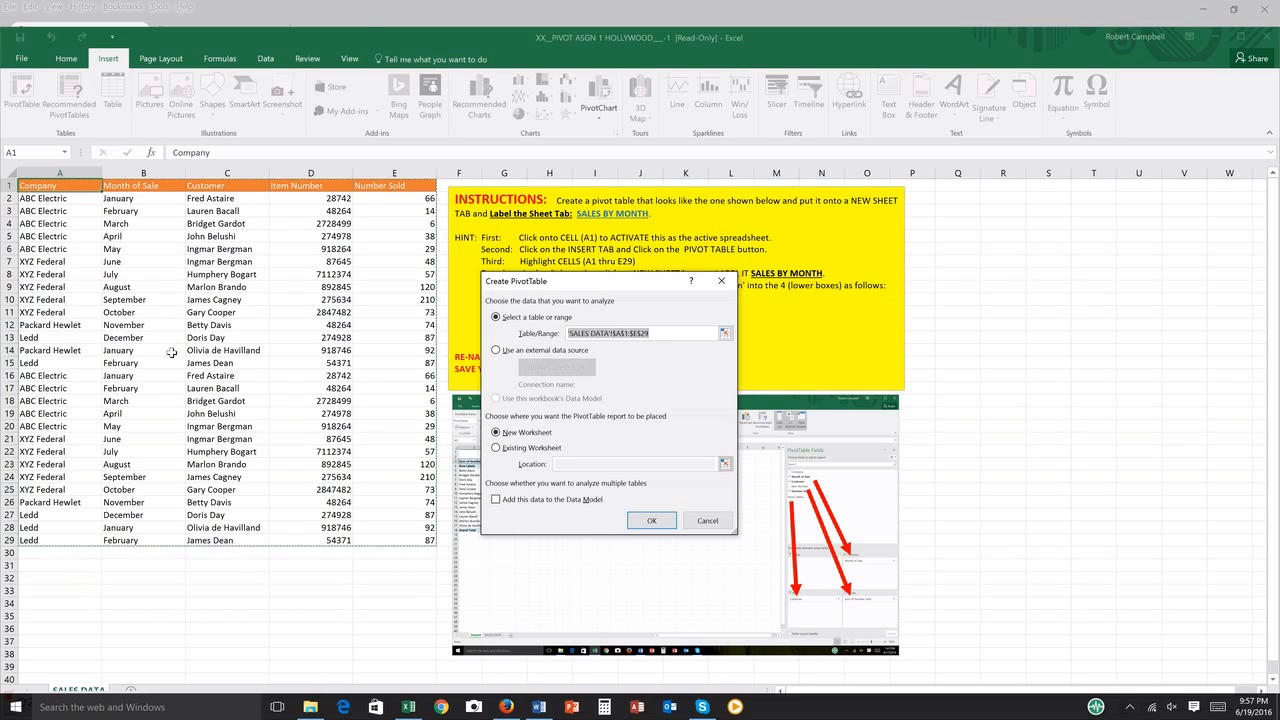
{"action": "left_click_drag", "start_coordinate": [62, 188], "coordinate": [390, 541]}
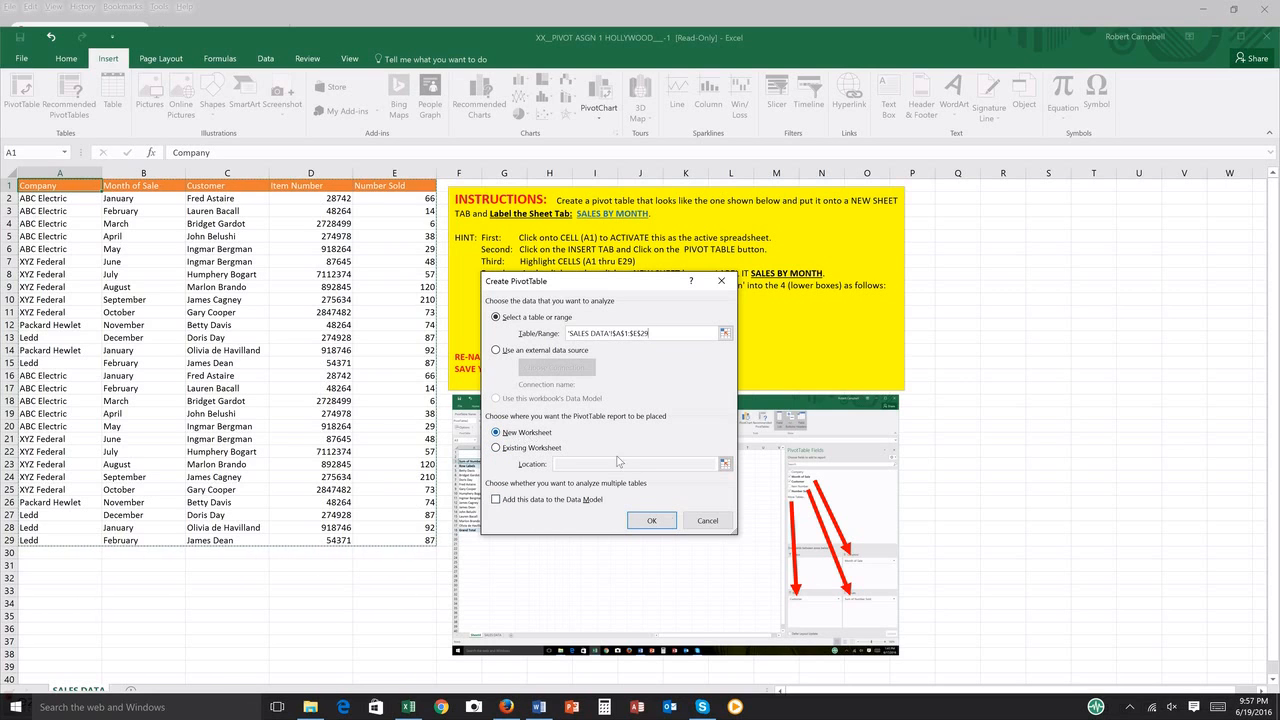
{"action": "left_click", "coordinate": [653, 521]}
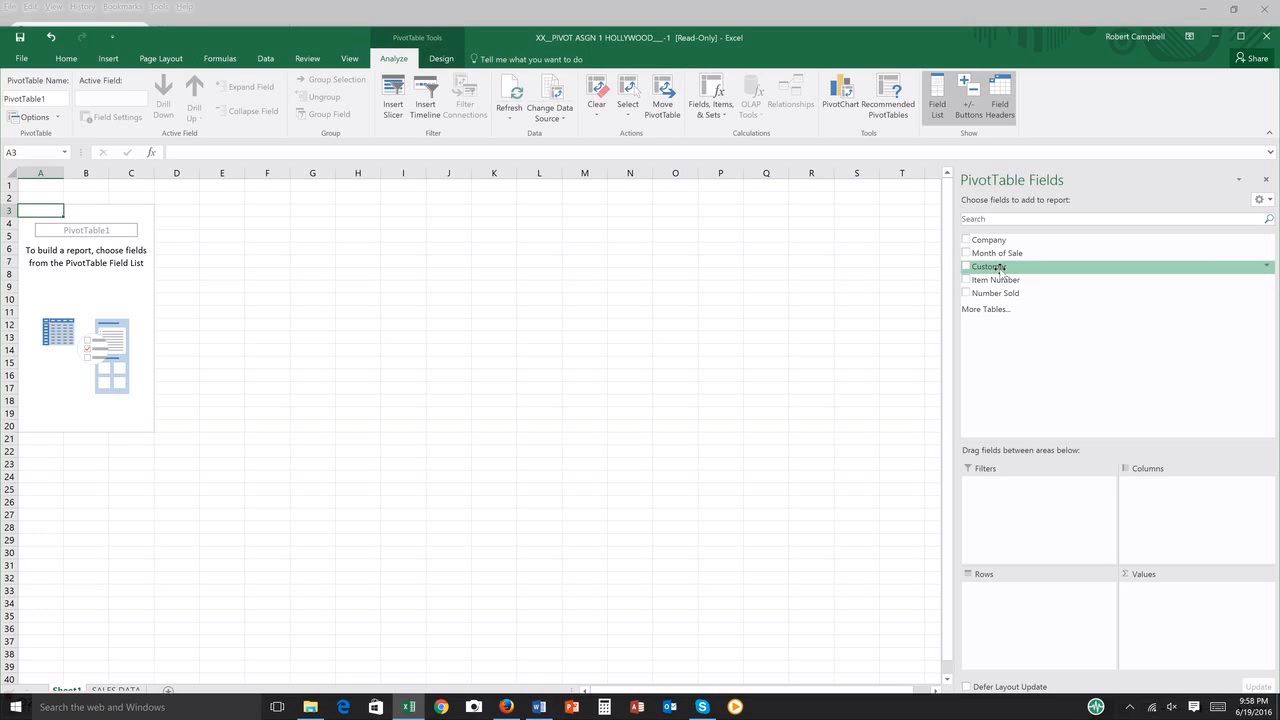
Step: Lay out the PivotTable with Customer as rows, Month of Sale as columns and Number Sold as values
{"action": "left_click_drag", "start_coordinate": [998, 287], "coordinate": [988, 594]}
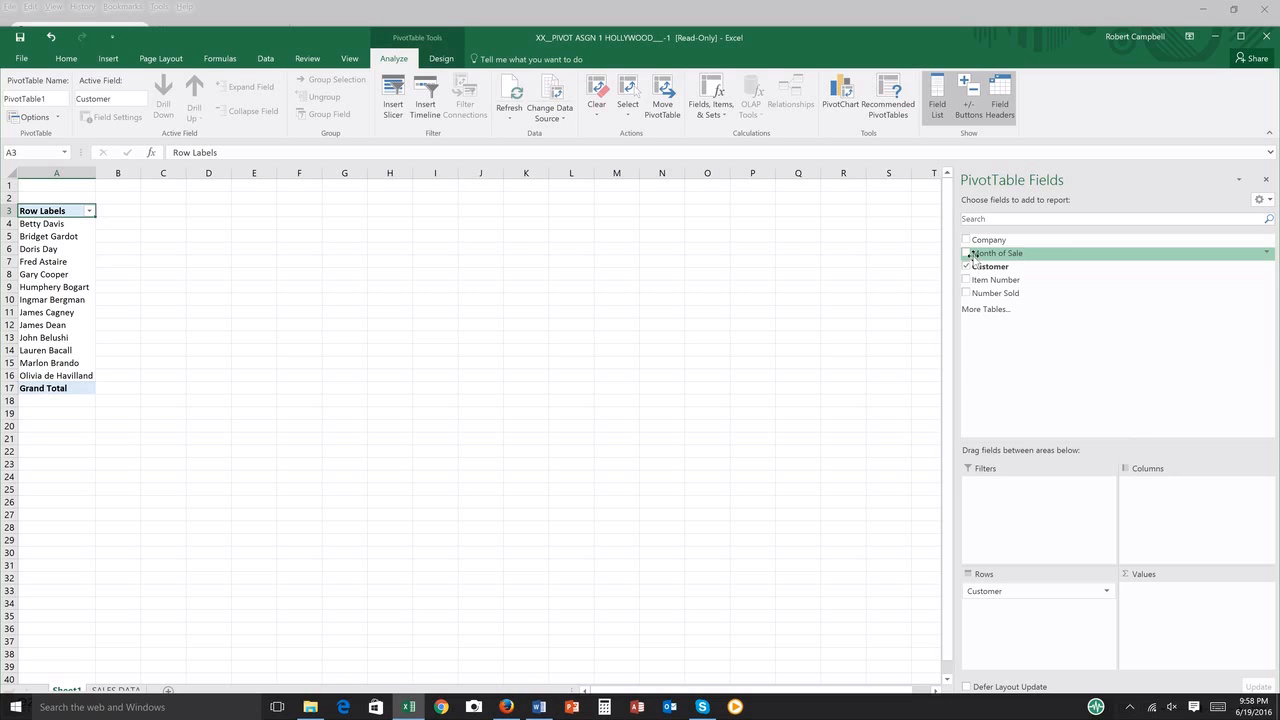
{"action": "left_click_drag", "start_coordinate": [981, 256], "coordinate": [1145, 487]}
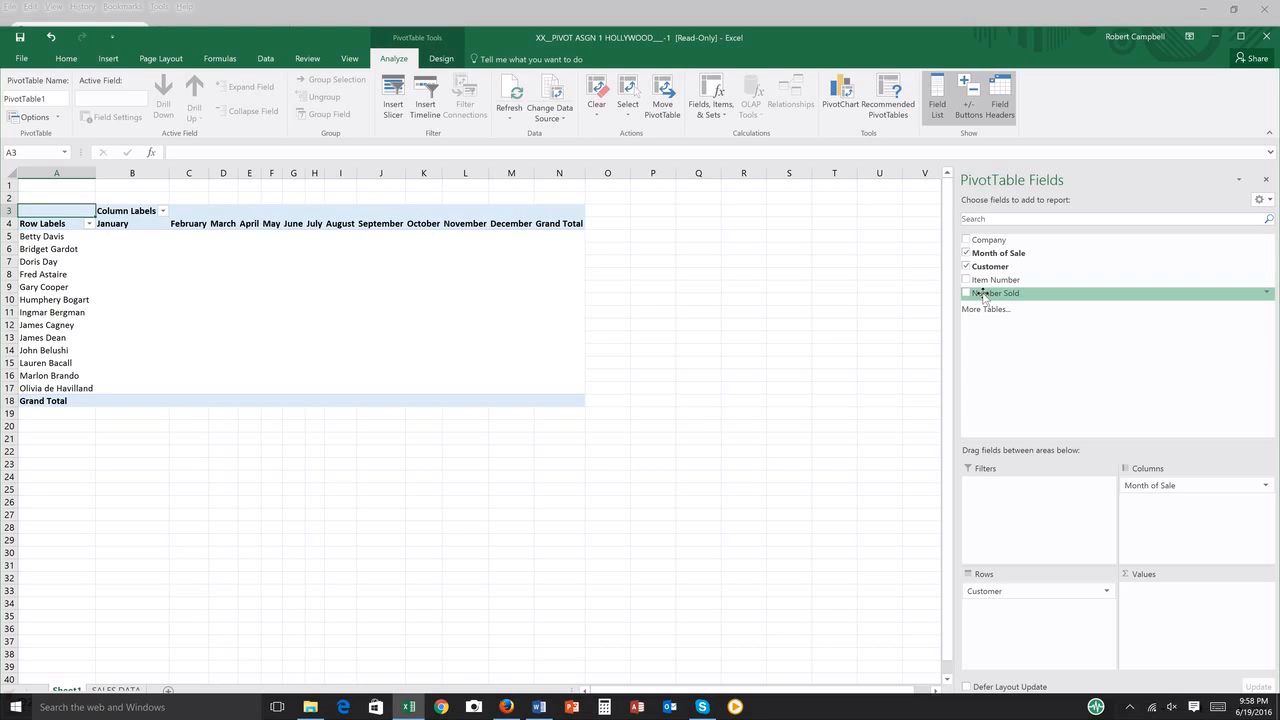
{"action": "left_click_drag", "start_coordinate": [983, 296], "coordinate": [1155, 600]}
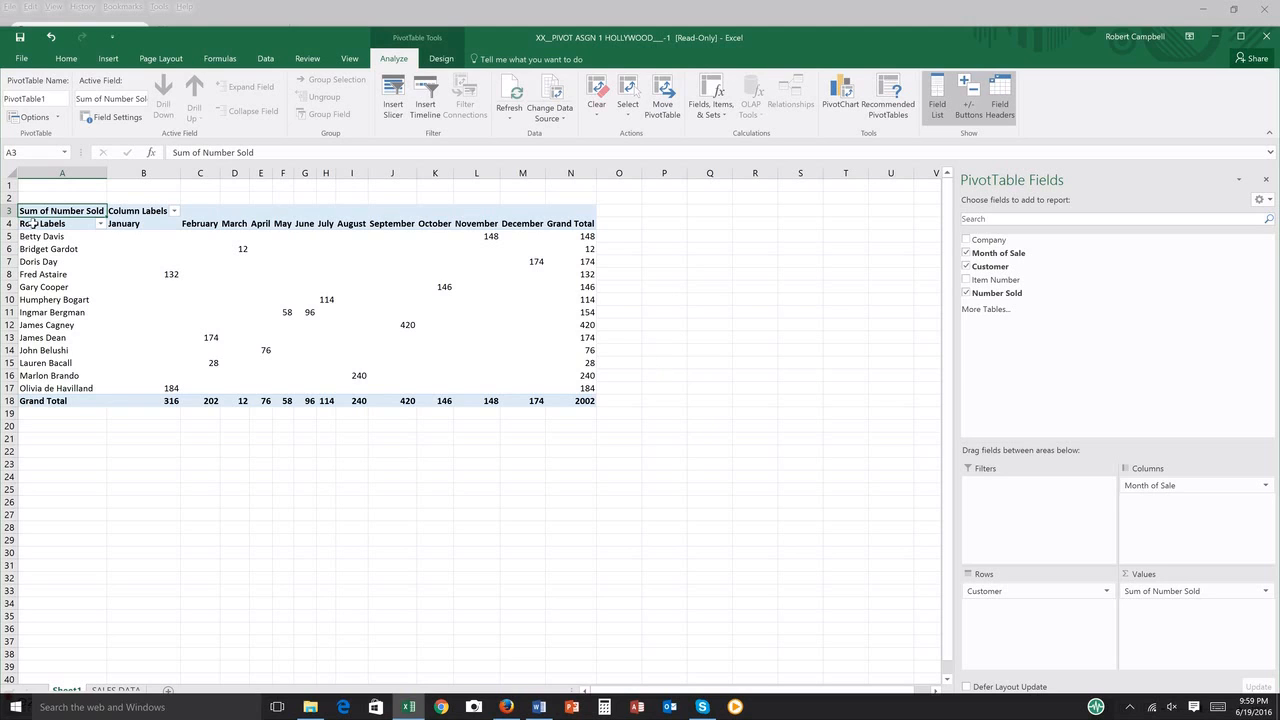
Step: Apply All Borders to the PivotTable cells A4:N18
{"action": "left_click_drag", "start_coordinate": [33, 223], "coordinate": [525, 394]}
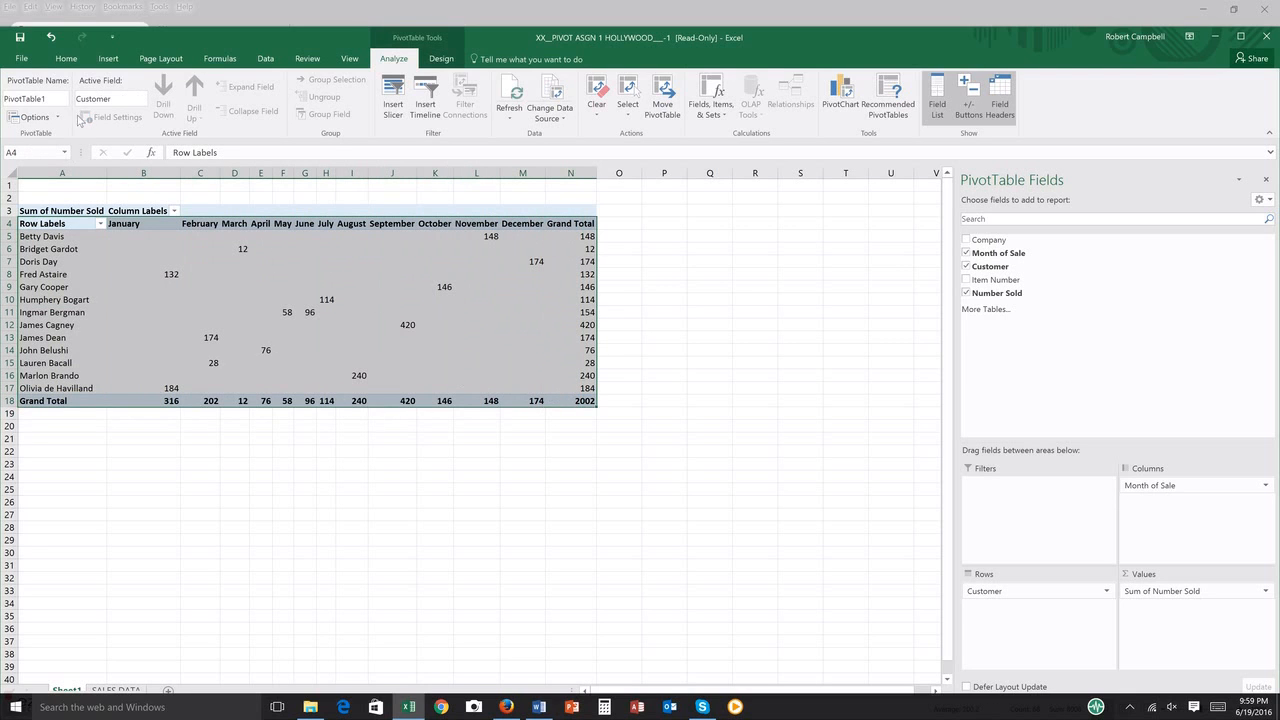
{"action": "left_click", "coordinate": [66, 59]}
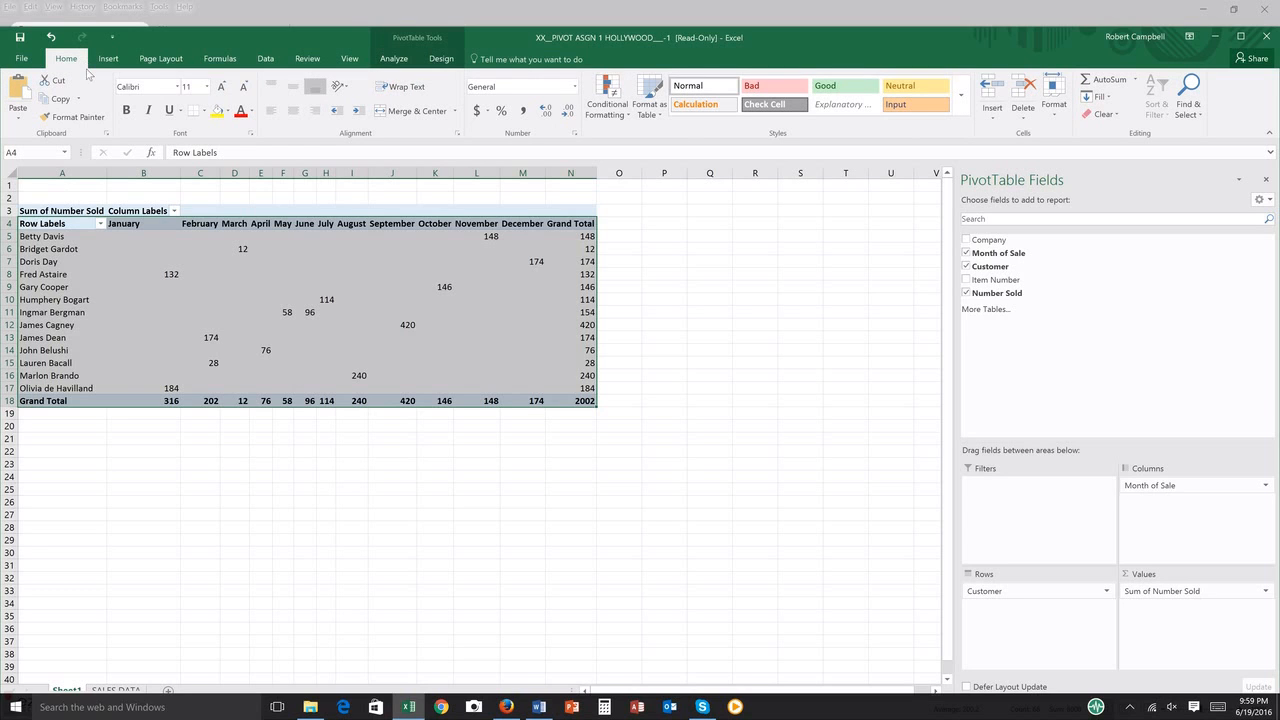
{"action": "left_click", "coordinate": [204, 111]}
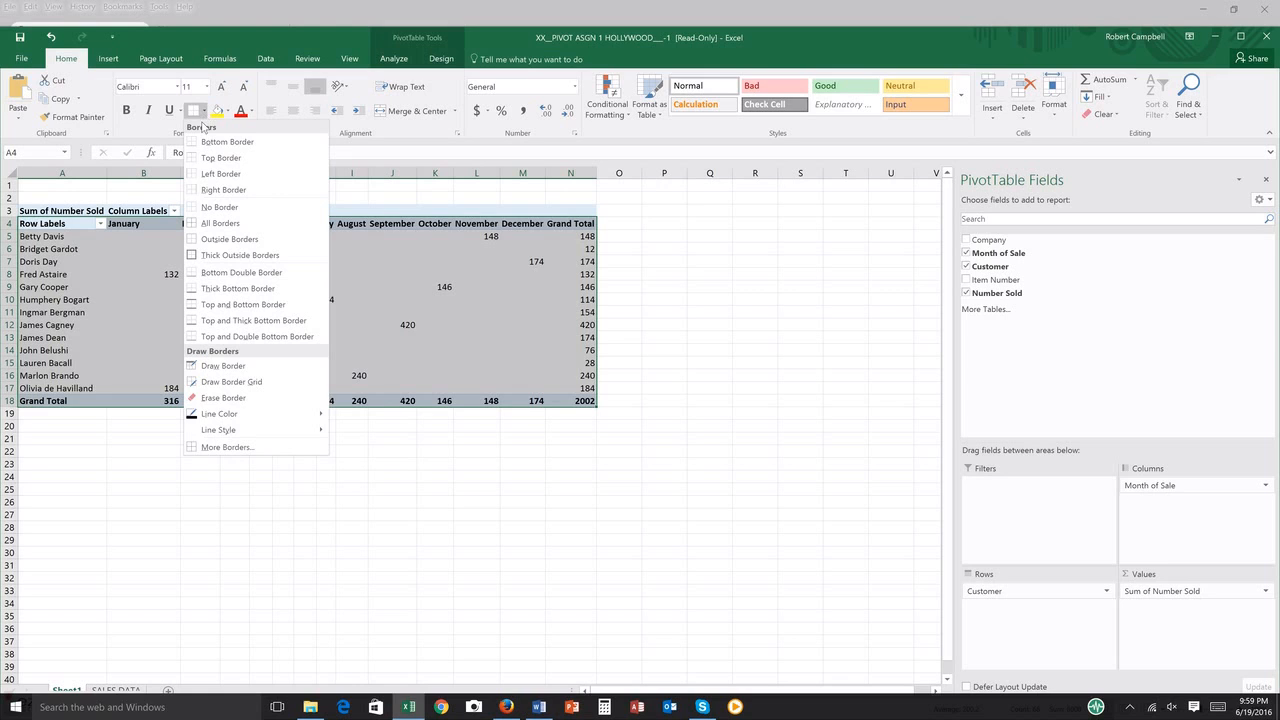
{"action": "left_click", "coordinate": [238, 224]}
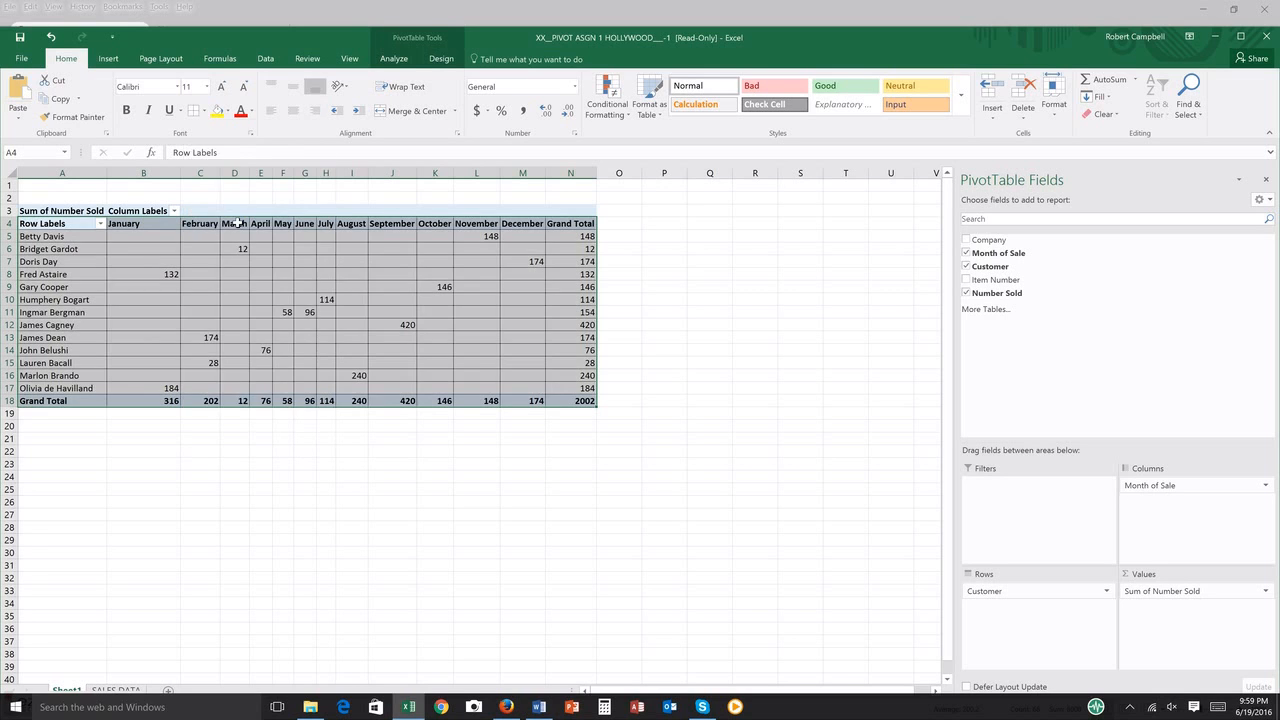
{"action": "left_click", "coordinate": [257, 631]}
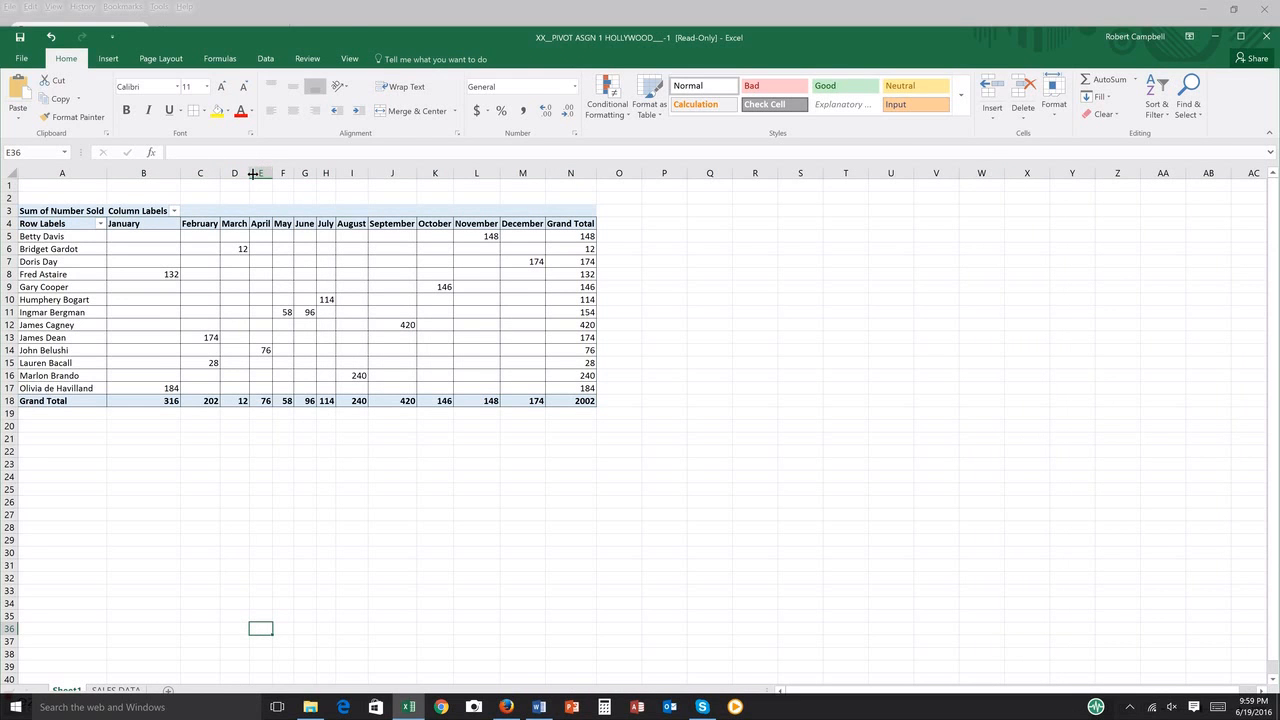
Step: Widen the month columns from March through December and apply the Calculation cell style to header cells B4:N4
{"action": "left_click_drag", "start_coordinate": [250, 173], "coordinate": [760, 173]}
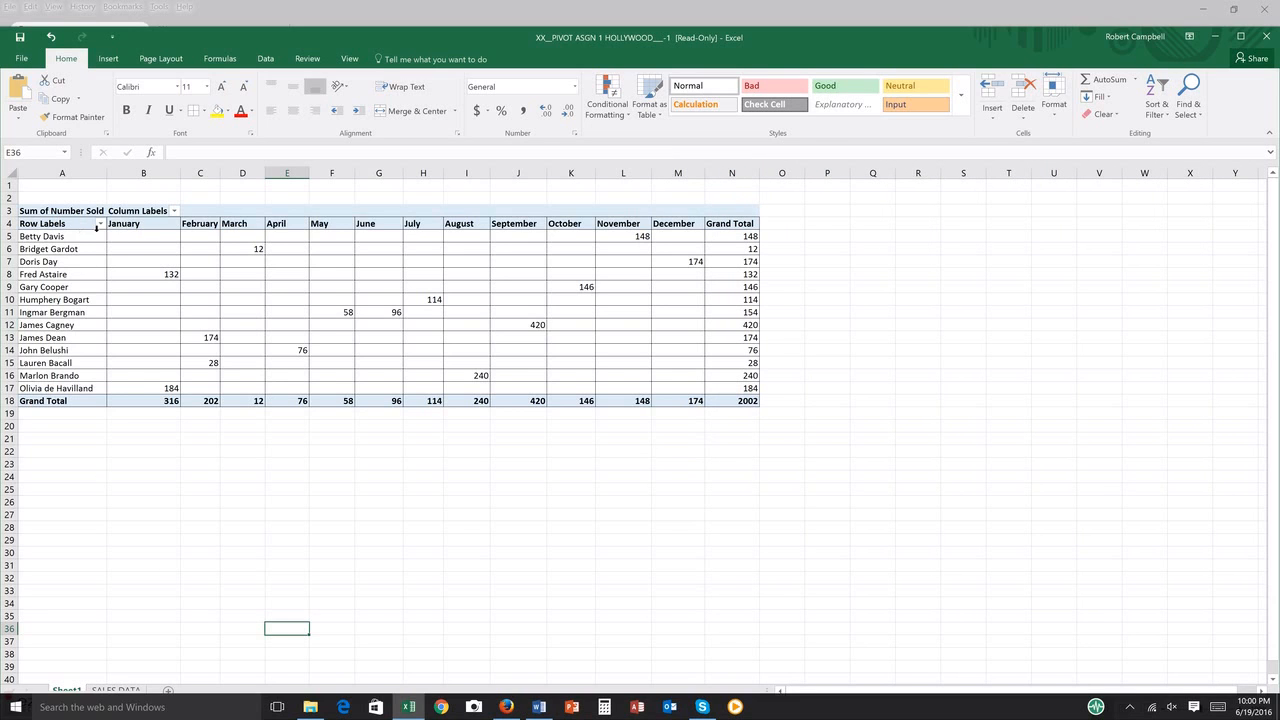
{"action": "left_click_drag", "start_coordinate": [140, 225], "coordinate": [745, 220]}
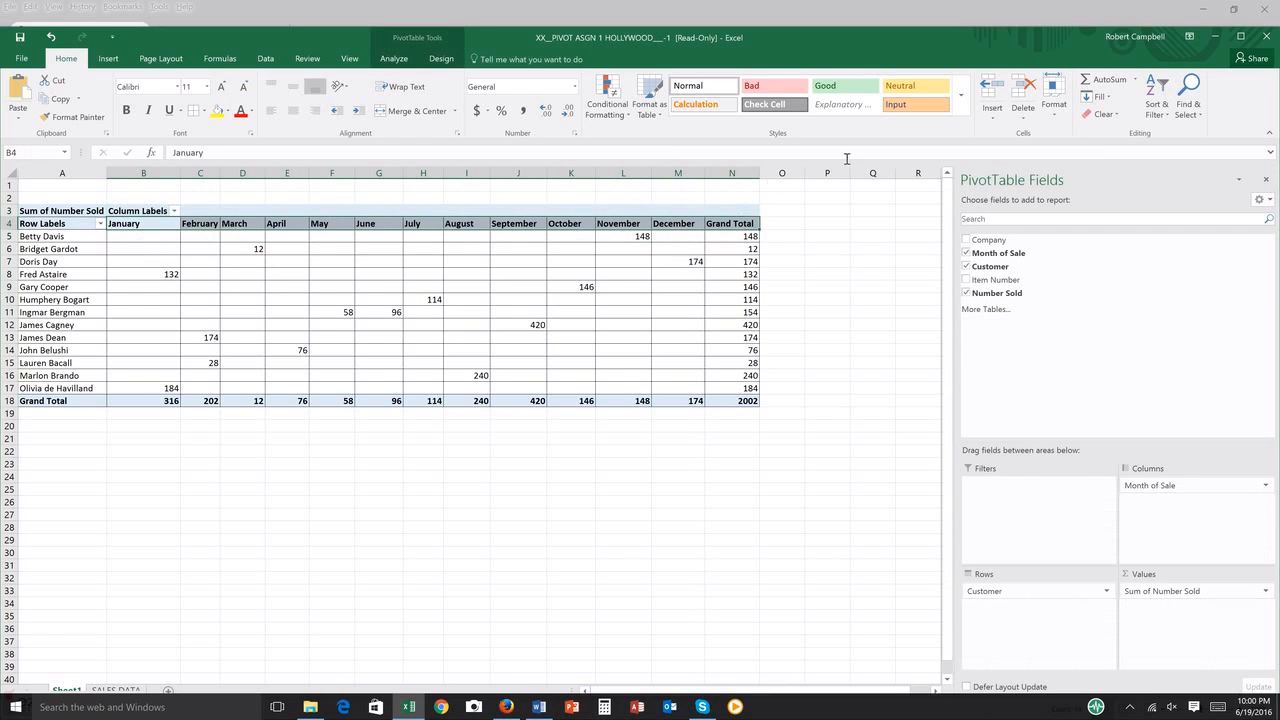
{"action": "left_click", "coordinate": [696, 105]}
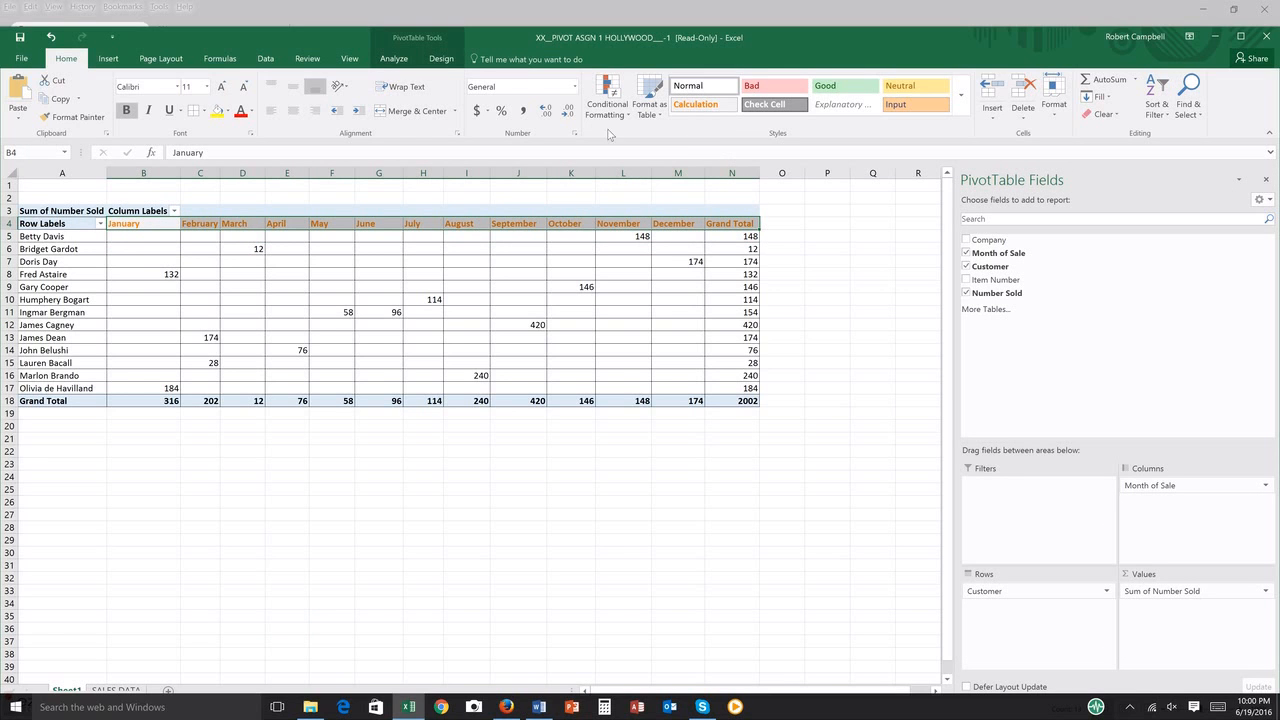
{"action": "left_click", "coordinate": [824, 303]}
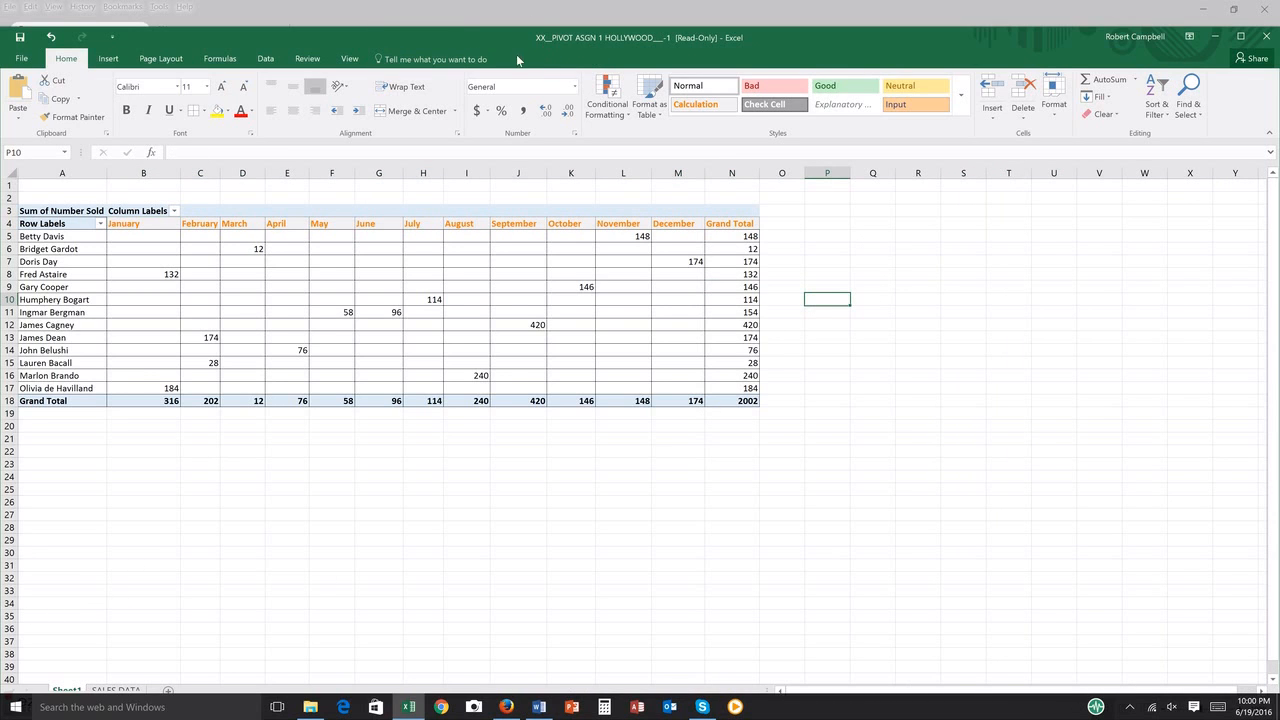
Step: Examine how a customer's sales read across the months to the Grand Total, selecting A11:N11 as the example
{"action": "left_click_drag", "start_coordinate": [510, 41], "coordinate": [512, 24]}
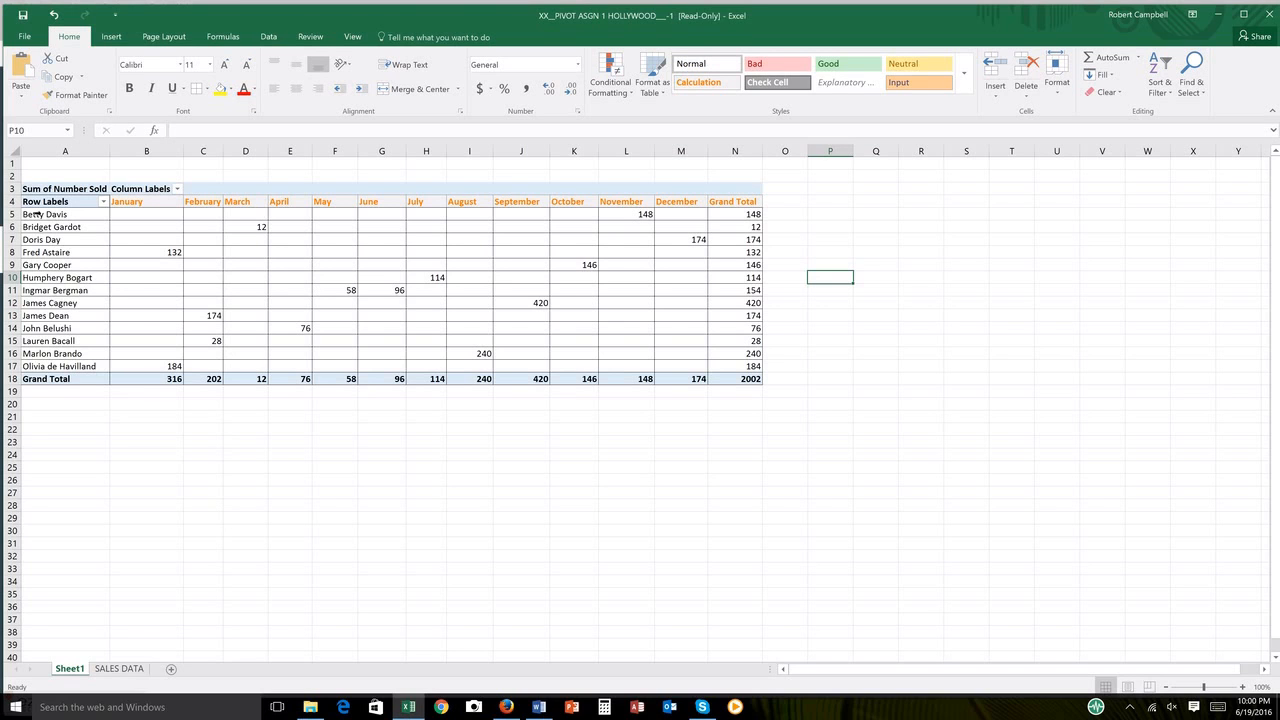
{"action": "left_click", "coordinate": [45, 227]}
{"action": "mouse_move", "coordinate": [631, 213]}
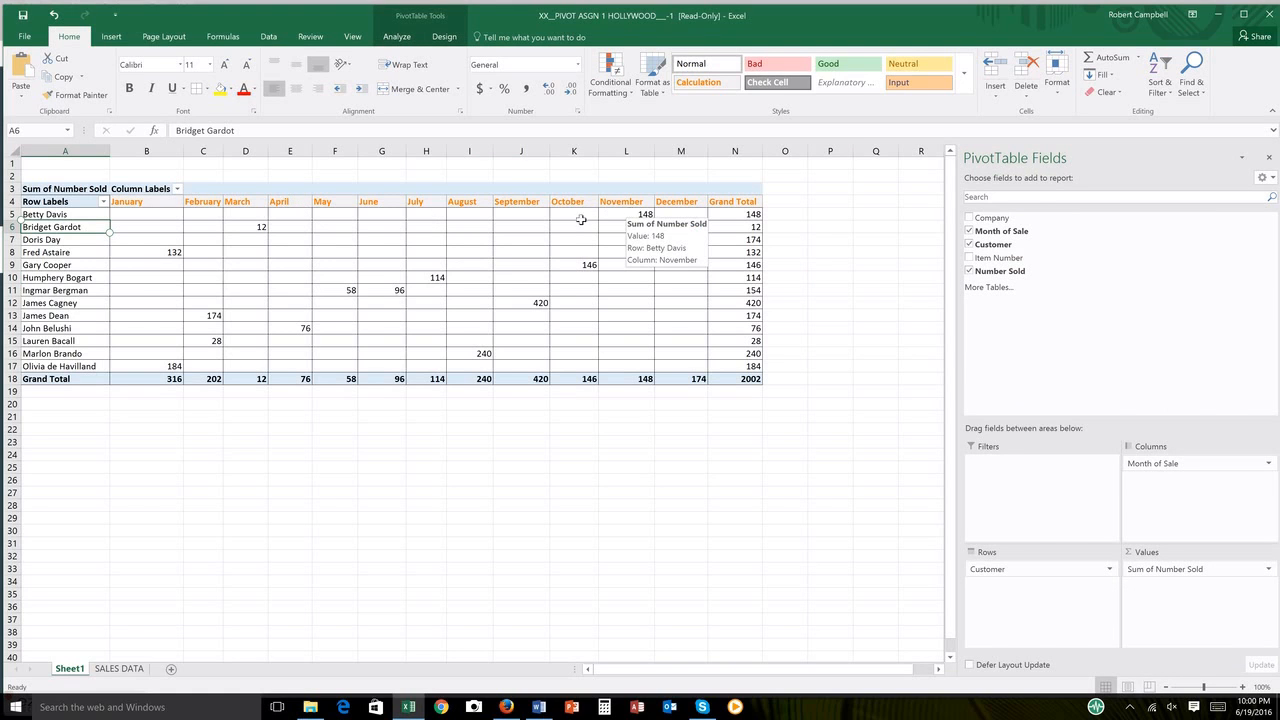
{"action": "left_click", "coordinate": [88, 290]}
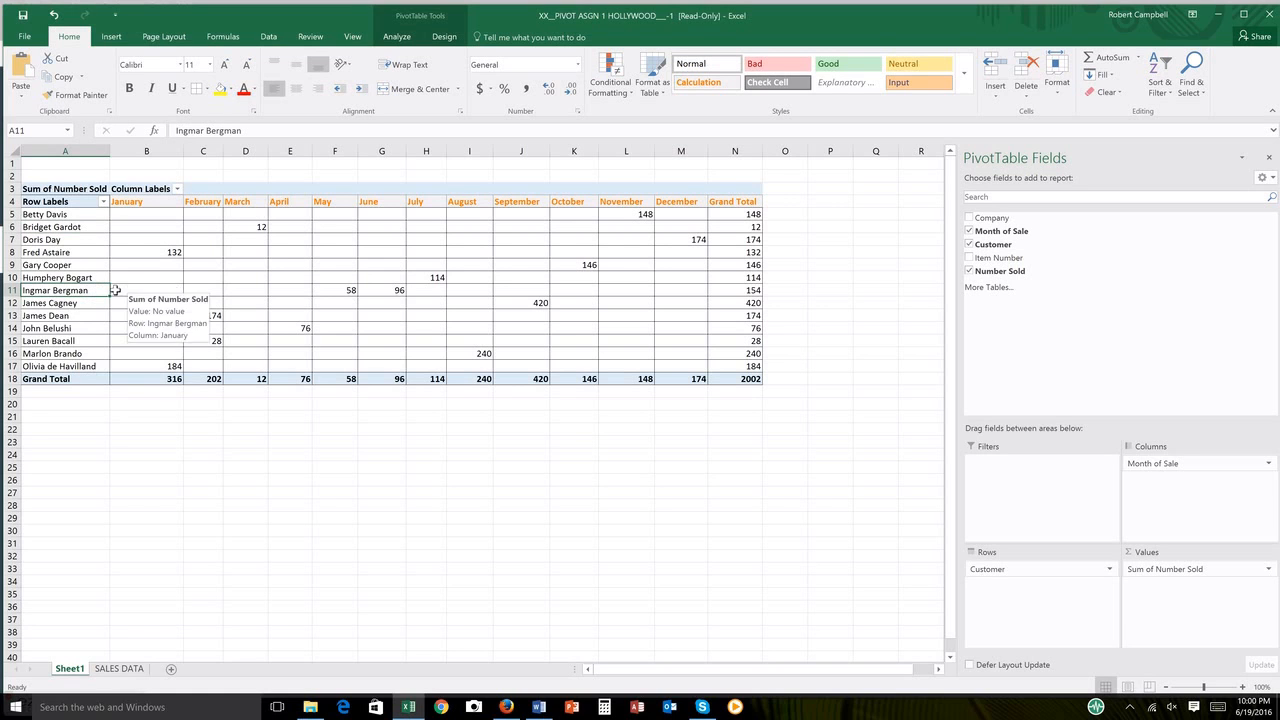
{"action": "left_click_drag", "start_coordinate": [110, 290], "coordinate": [745, 292]}
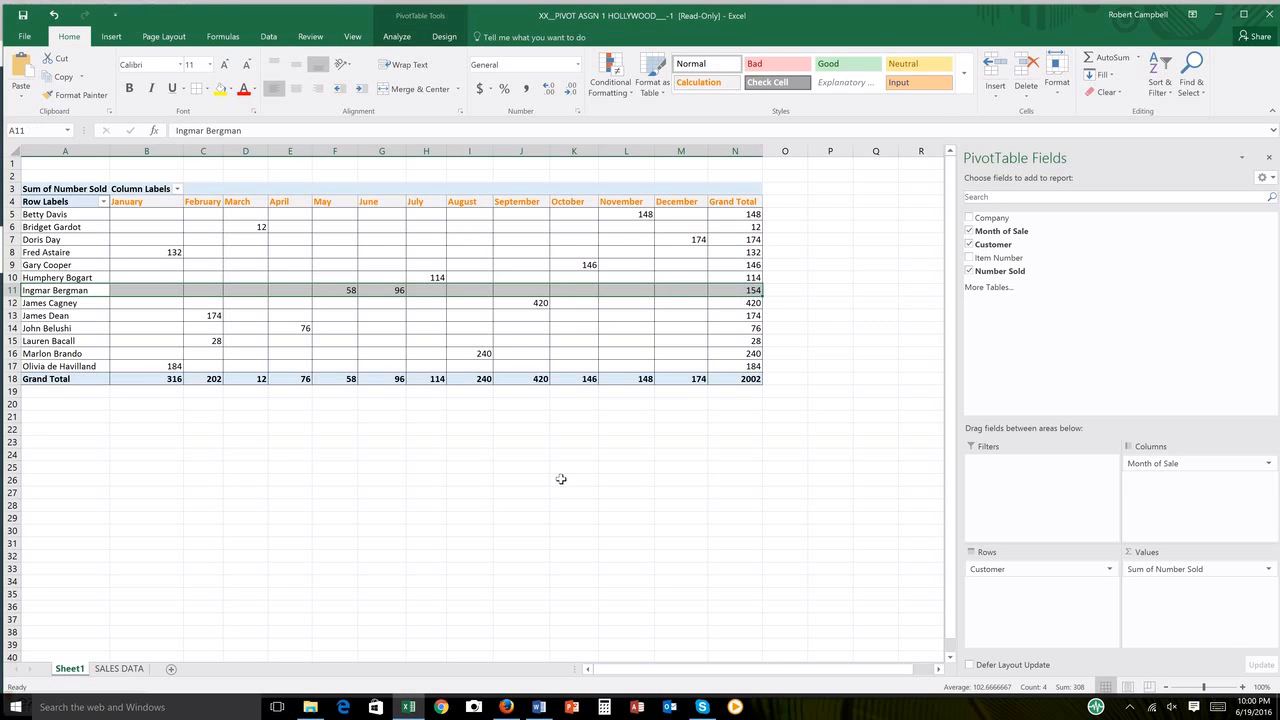
{"action": "left_click_drag", "start_coordinate": [336, 431], "coordinate": [341, 443]}
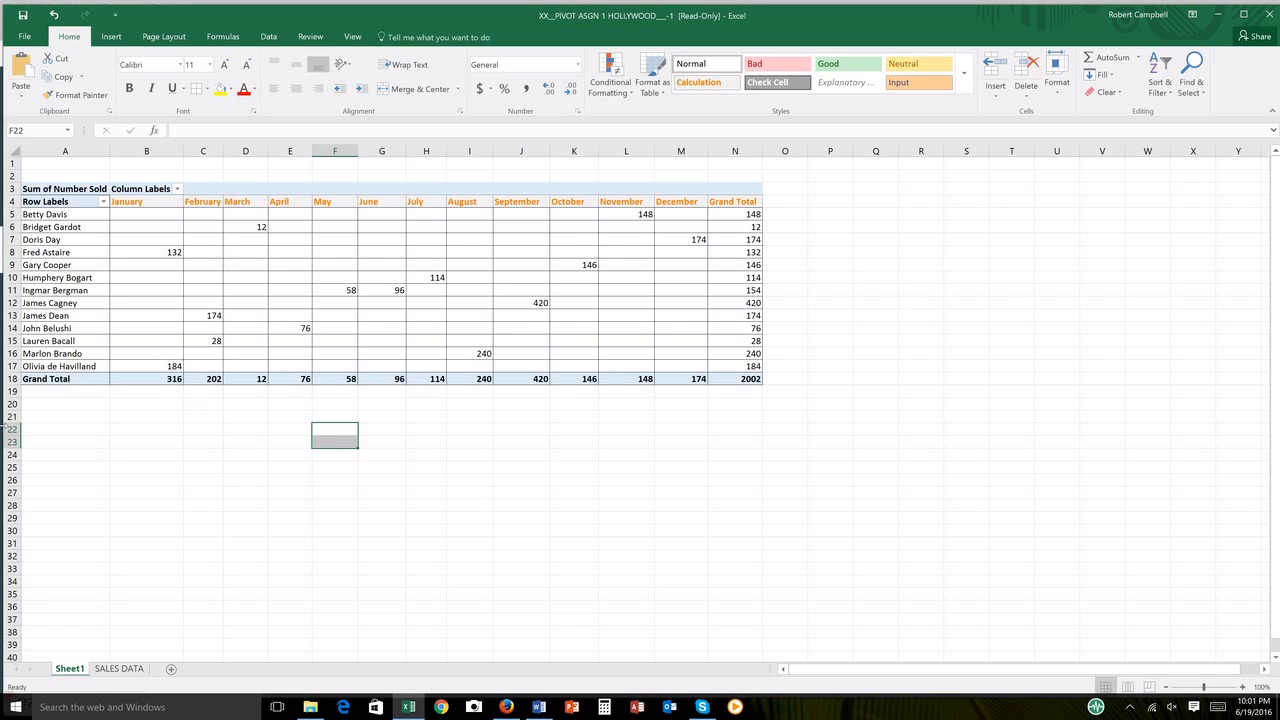
{"action": "left_click", "coordinate": [147, 516]}
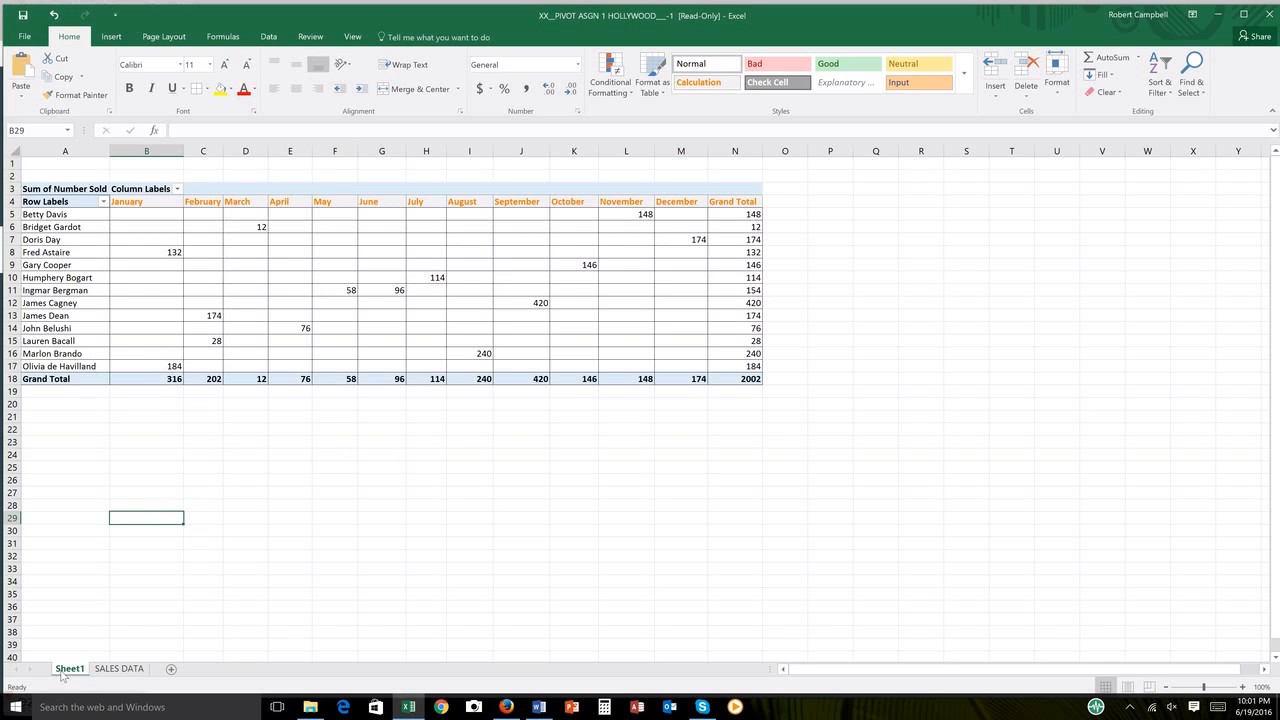
Step: Rename the PivotTable's sheet to CUSTOMER REPORT and show the SALES DATA sheet
{"action": "double_click", "coordinate": [73, 675]}
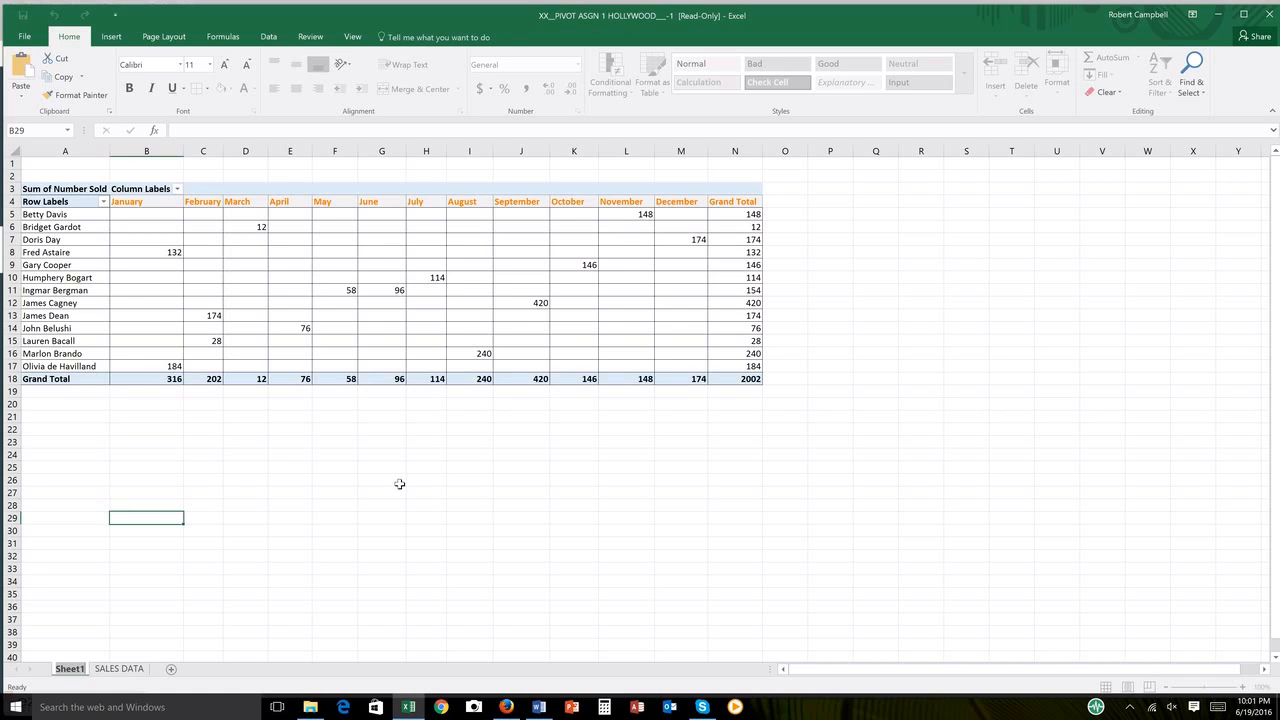
{"action": "type", "text": "CUSTOMER REPORT"}
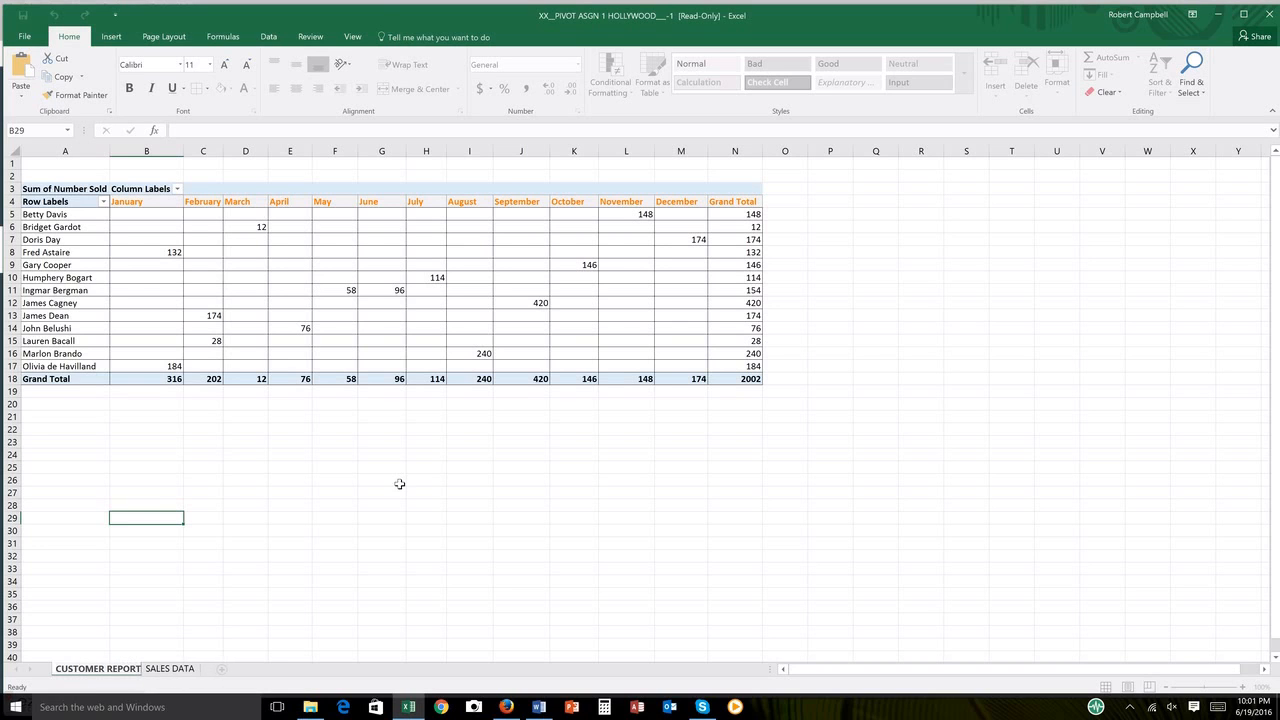
{"action": "left_click", "coordinate": [390, 518]}
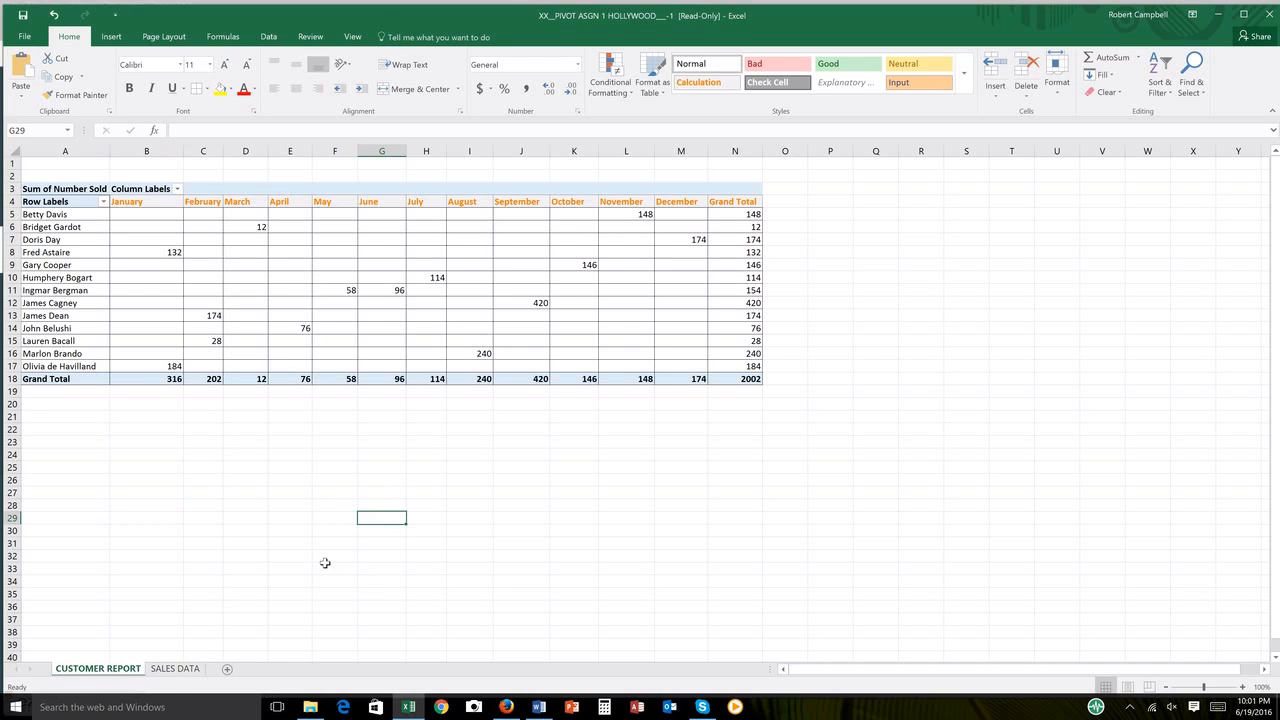
{"action": "left_click", "coordinate": [180, 668]}
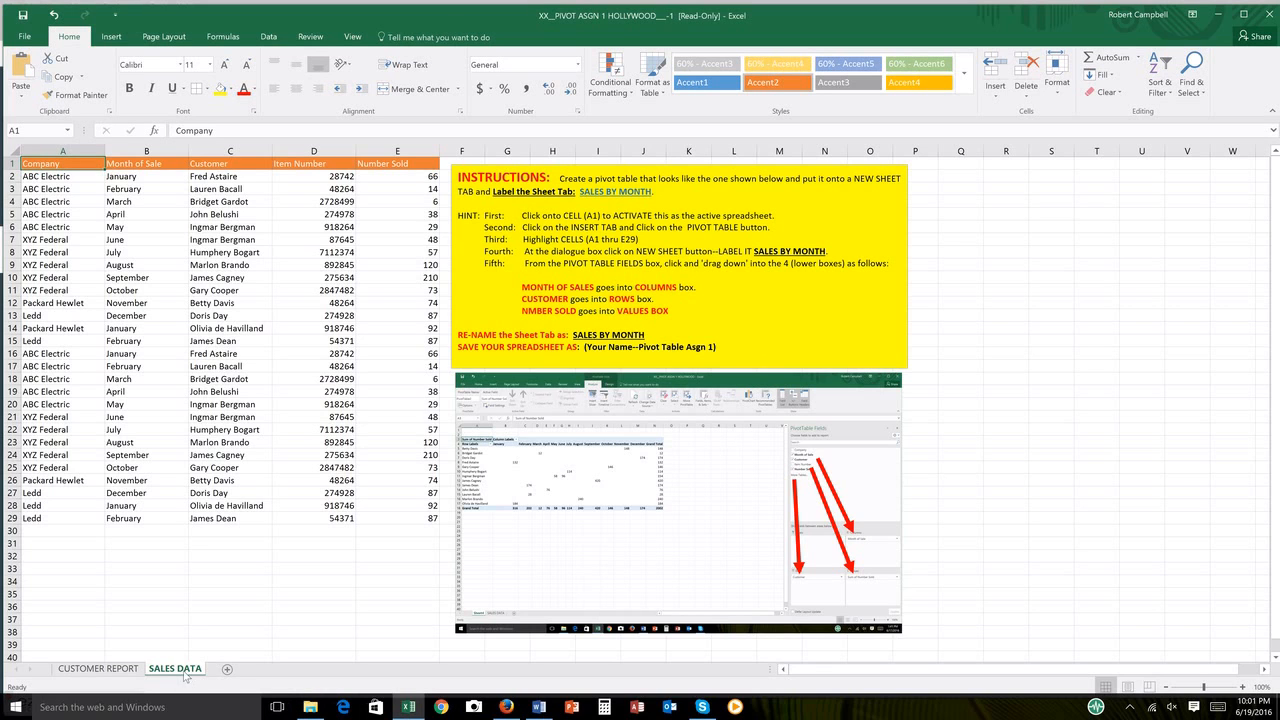
Step: Create a second PivotTable on a new worksheet from the SALES DATA range A1:E29
{"action": "left_click", "coordinate": [112, 669]}
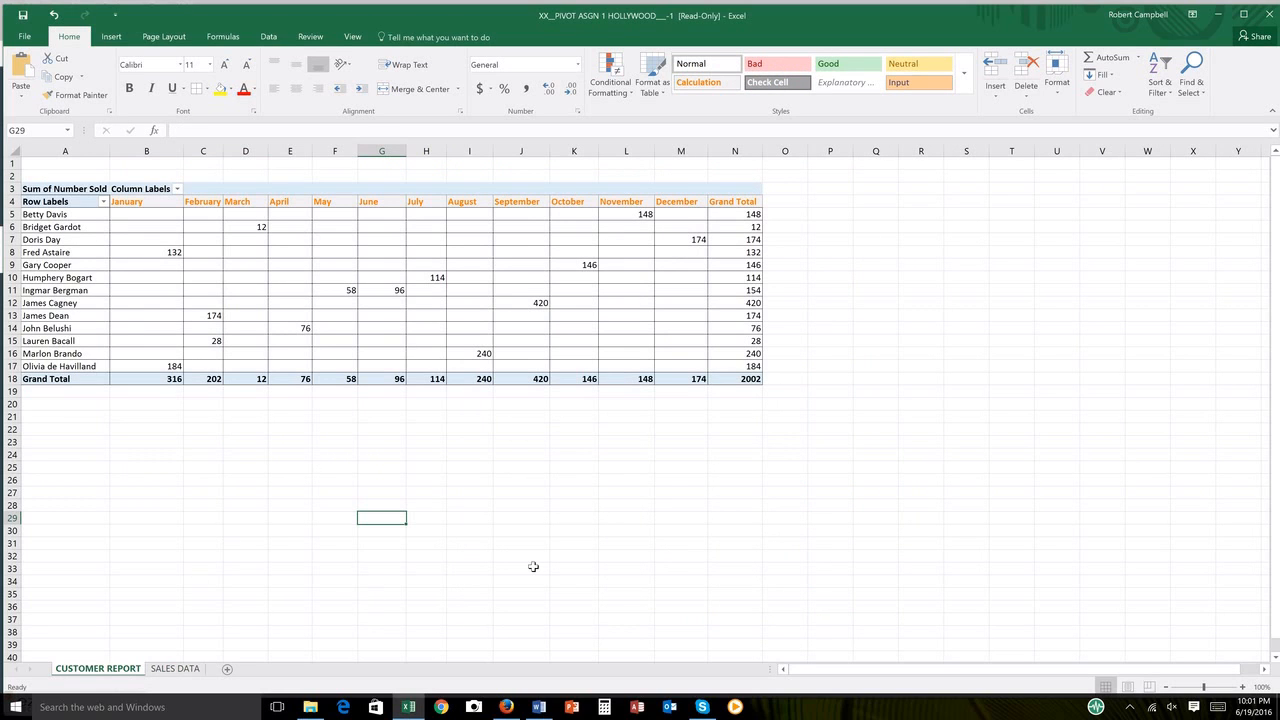
{"action": "left_click", "coordinate": [175, 668]}
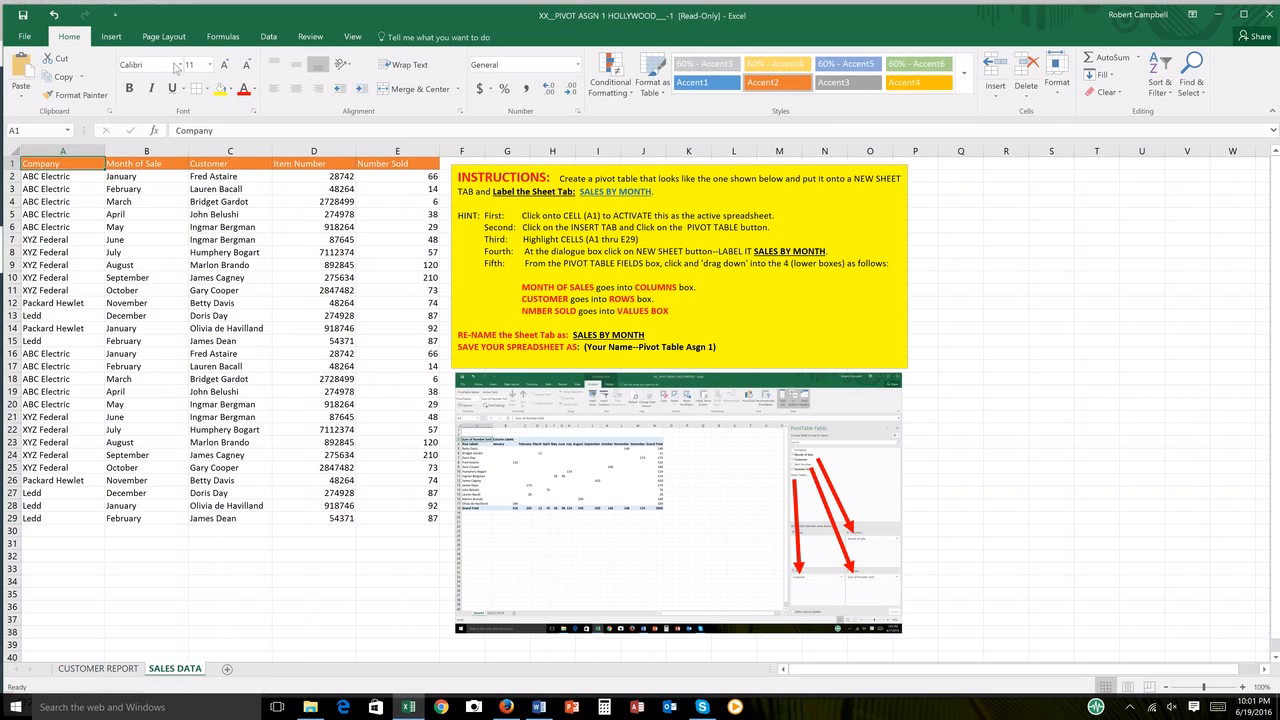
{"action": "left_click", "coordinate": [112, 37]}
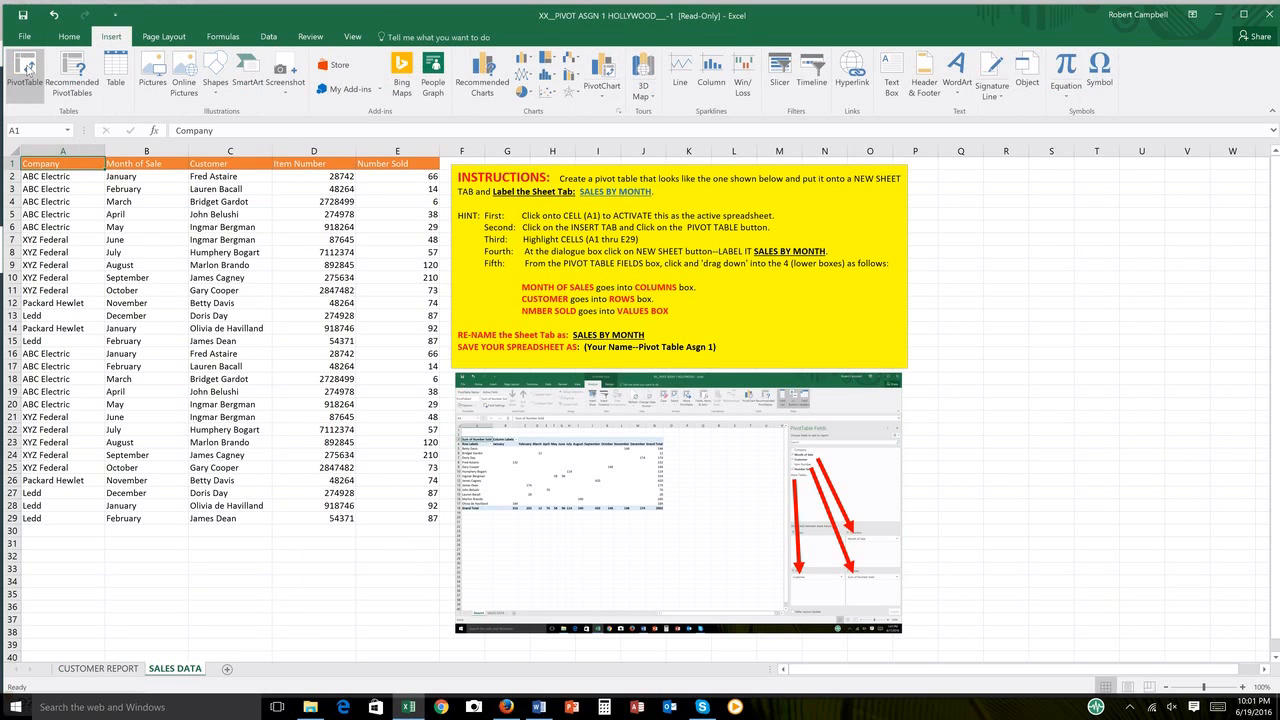
{"action": "left_click", "coordinate": [27, 70]}
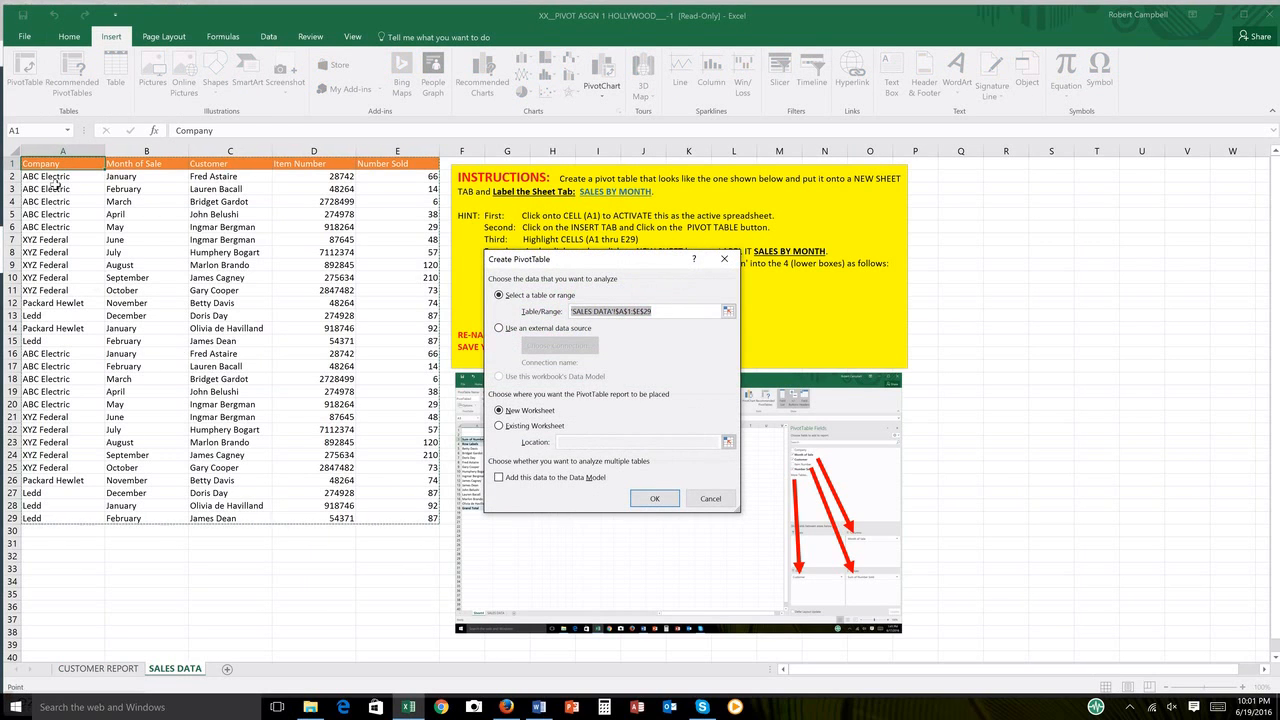
{"action": "left_click_drag", "start_coordinate": [54, 164], "coordinate": [68, 347]}
{"action": "left_click_drag", "start_coordinate": [95, 505], "coordinate": [399, 516]}
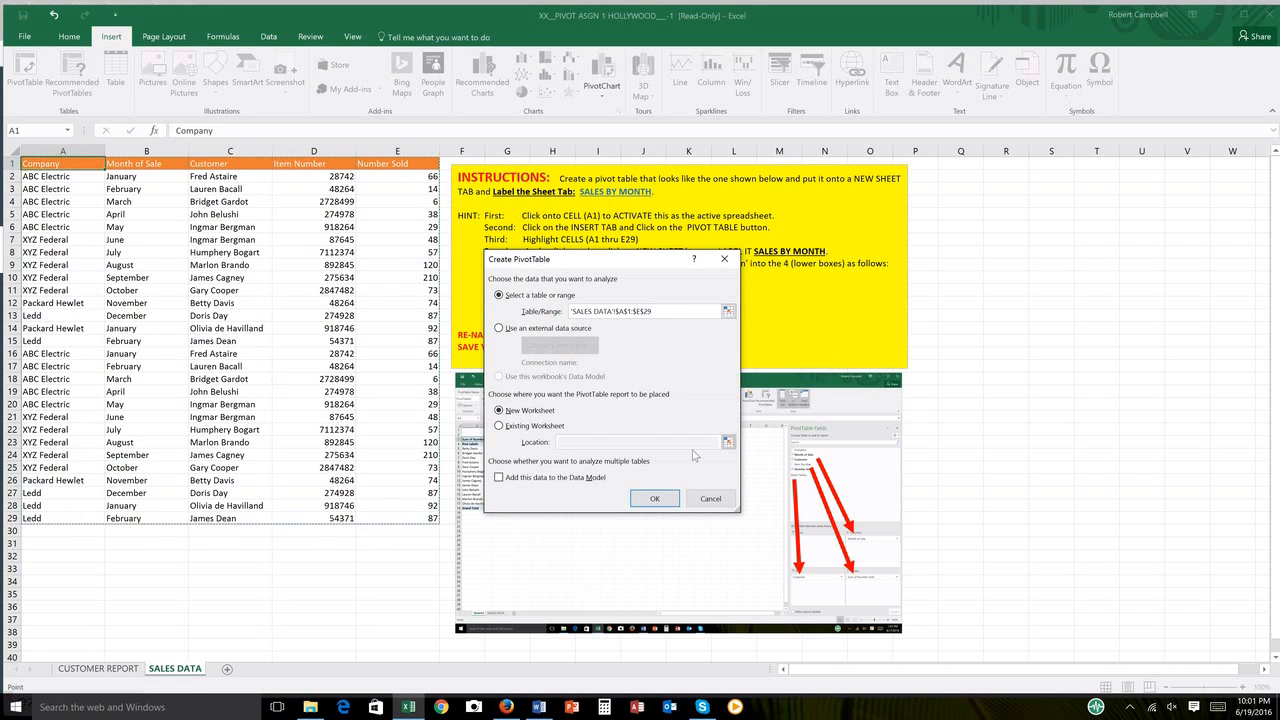
{"action": "left_click", "coordinate": [655, 499]}
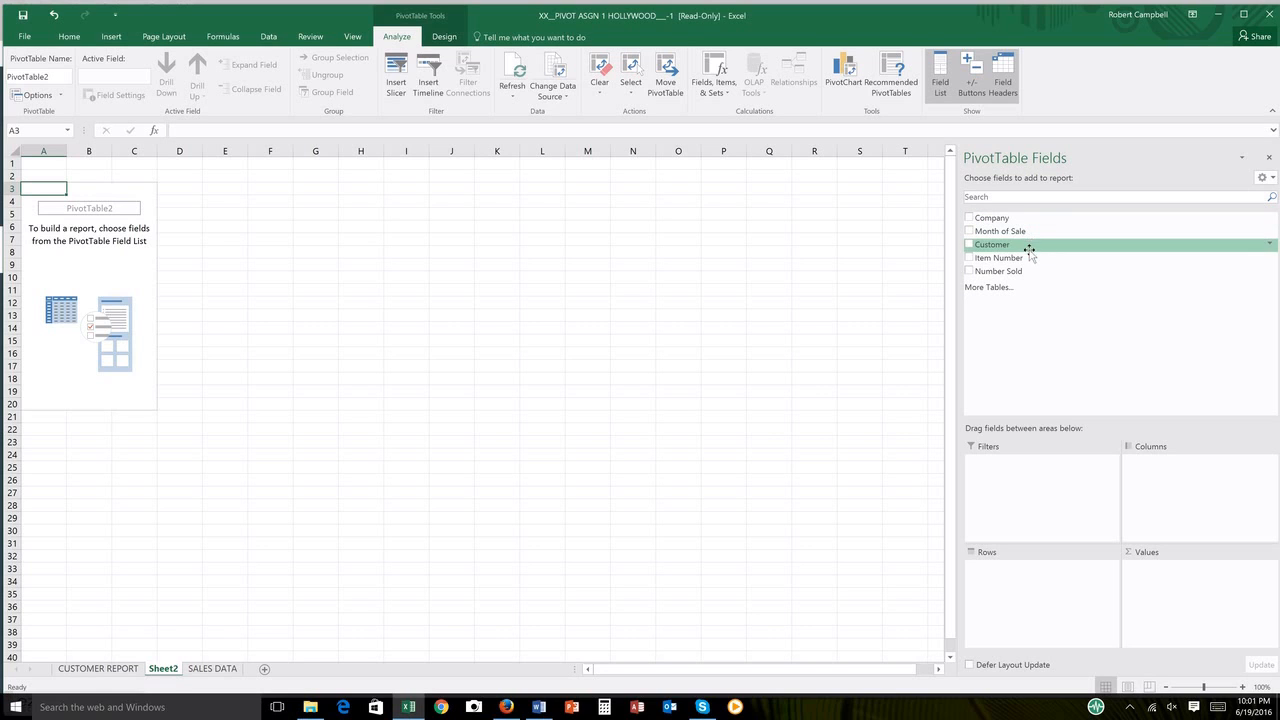
Step: Lay out the PivotTable with Customer and then Company as rows, Month of Sale as columns, and the sum of Number Sold as values
{"action": "left_click_drag", "start_coordinate": [990, 245], "coordinate": [989, 580]}
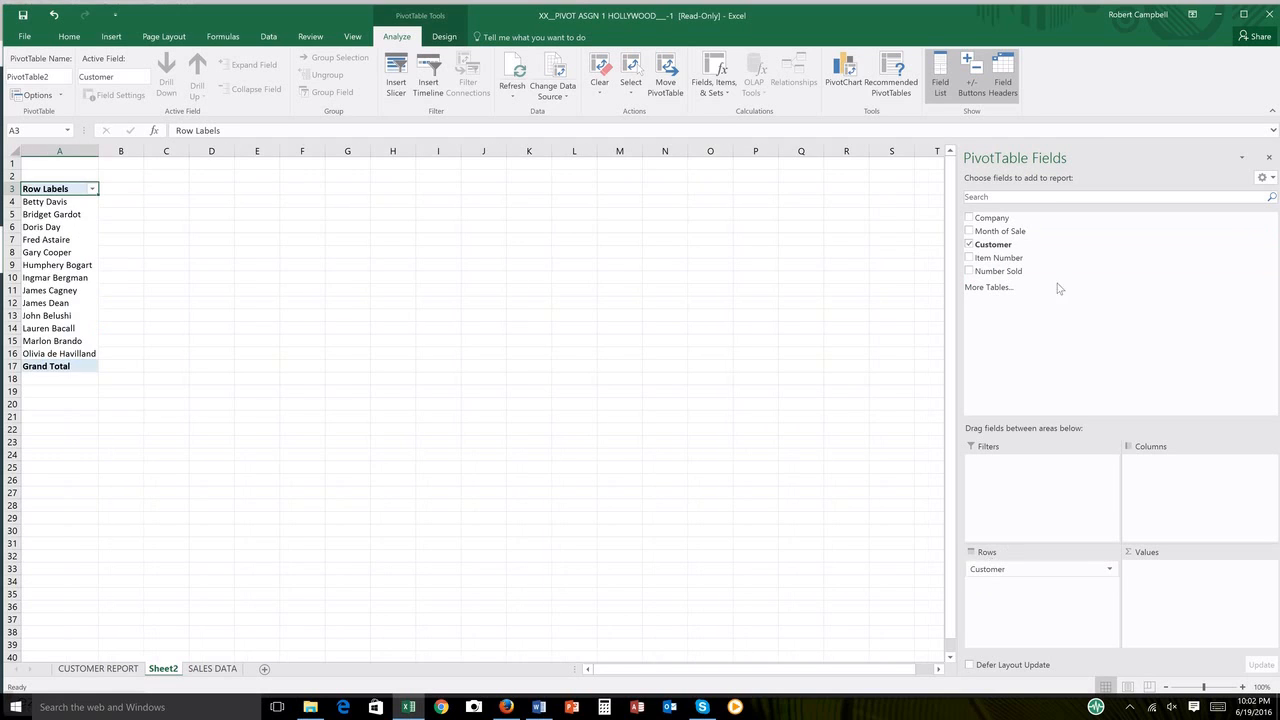
{"action": "left_click_drag", "start_coordinate": [1005, 236], "coordinate": [1147, 470]}
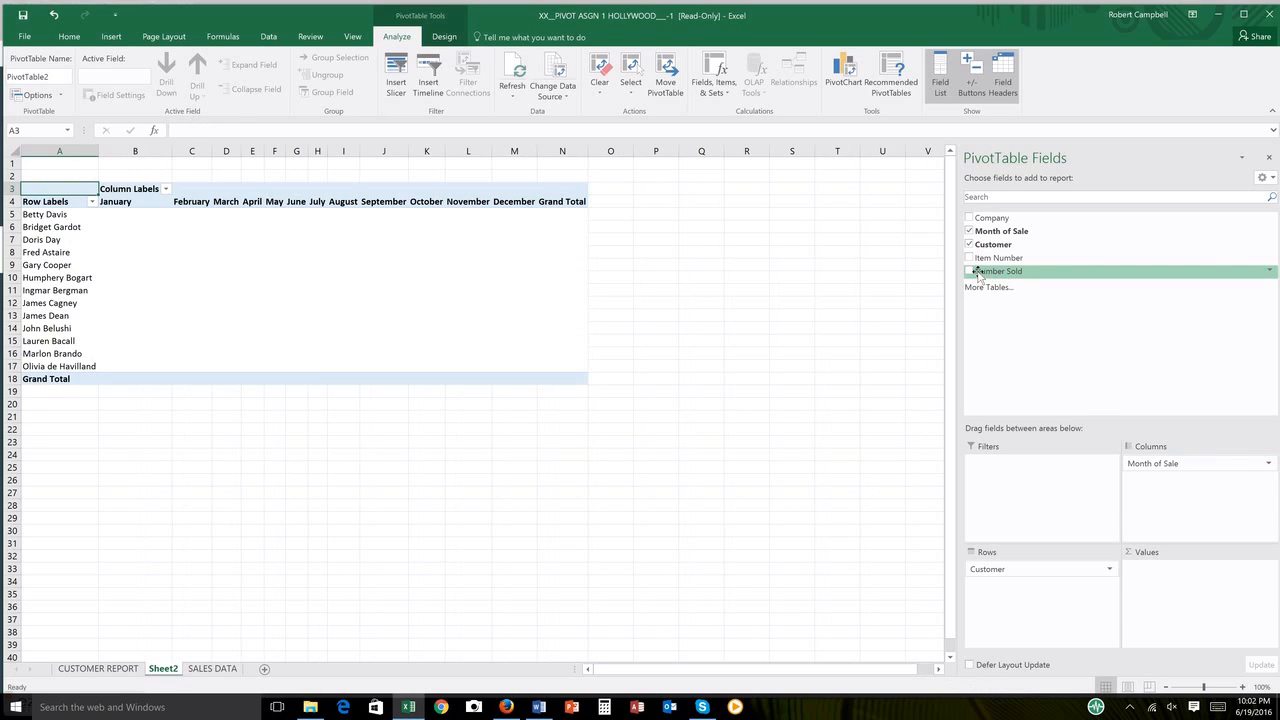
{"action": "left_click_drag", "start_coordinate": [979, 275], "coordinate": [1145, 578]}
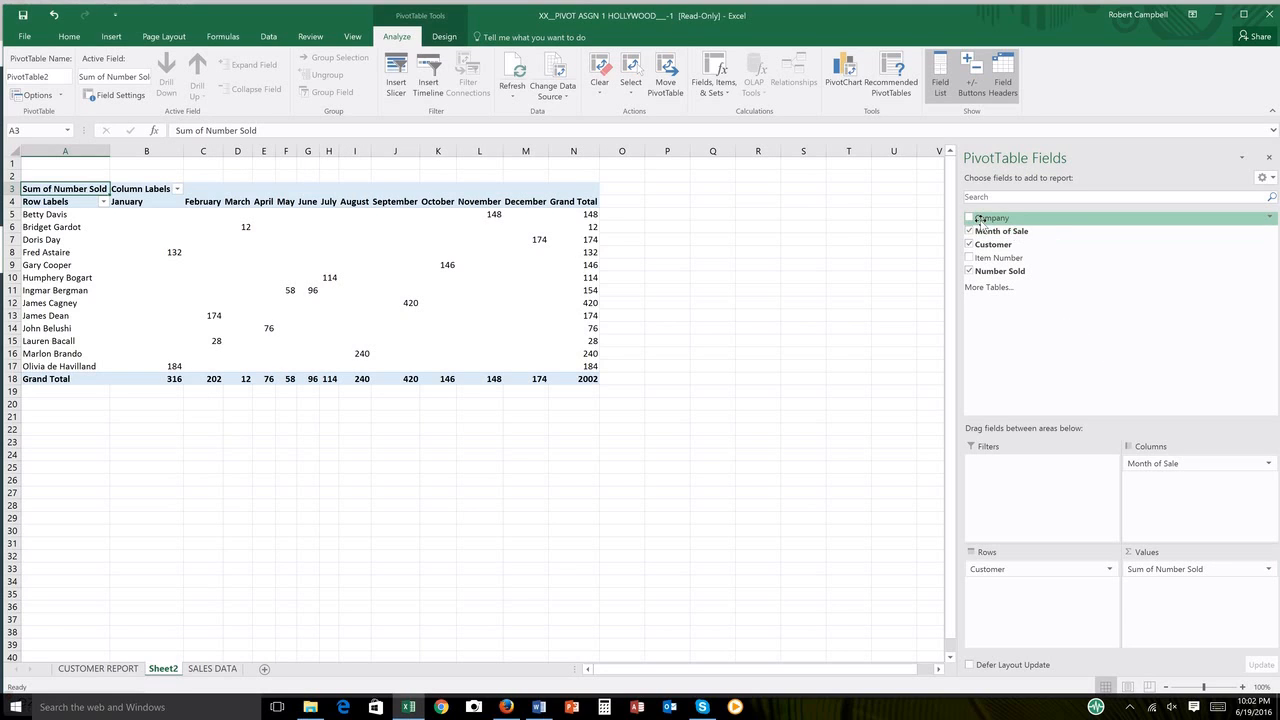
{"action": "left_click_drag", "start_coordinate": [981, 221], "coordinate": [983, 593]}
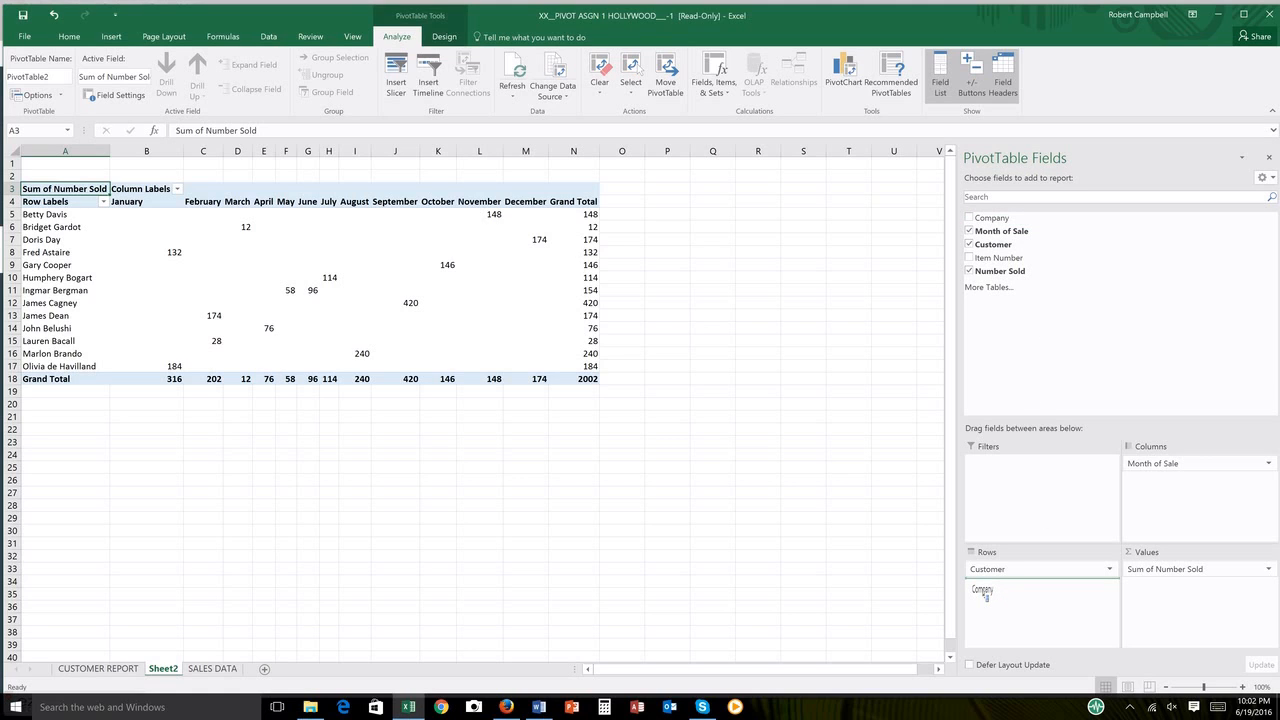
{"action": "left_click_drag", "start_coordinate": [983, 593], "coordinate": [984, 594]}
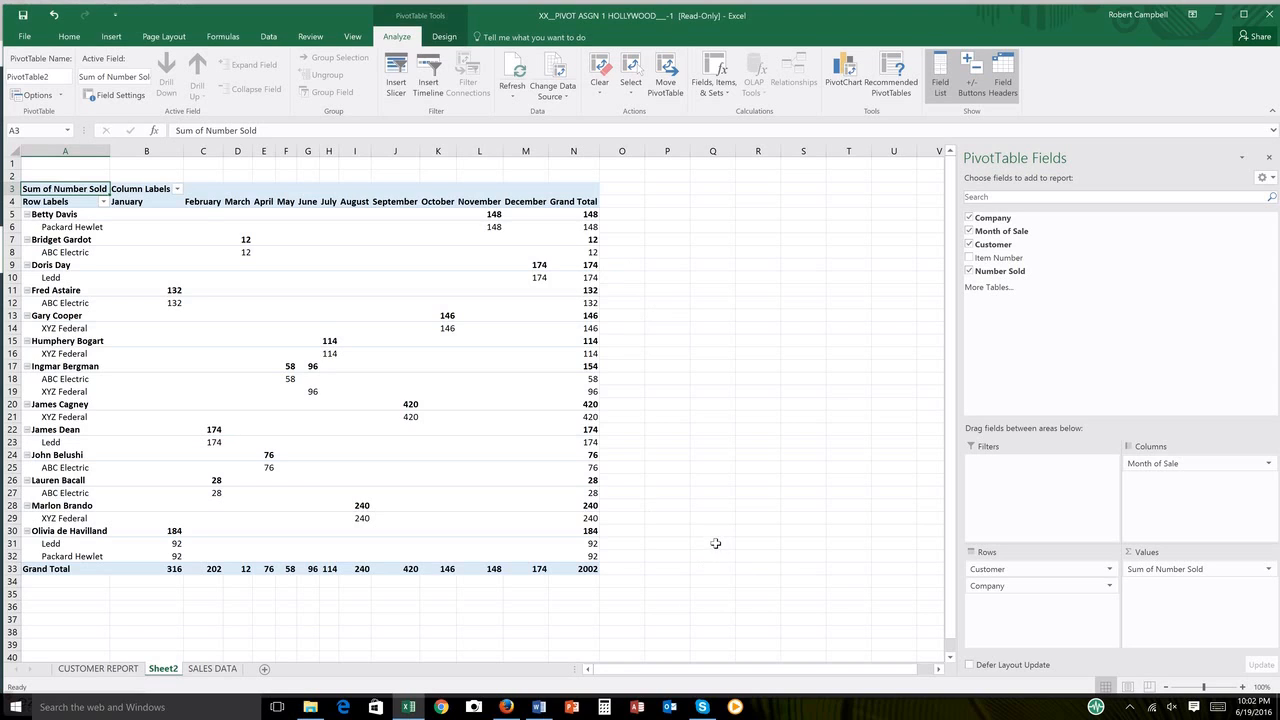
Step: Rename the second PivotTable's sheet to 2ND SAMPLE REPORT
{"action": "double_click", "coordinate": [163, 669]}
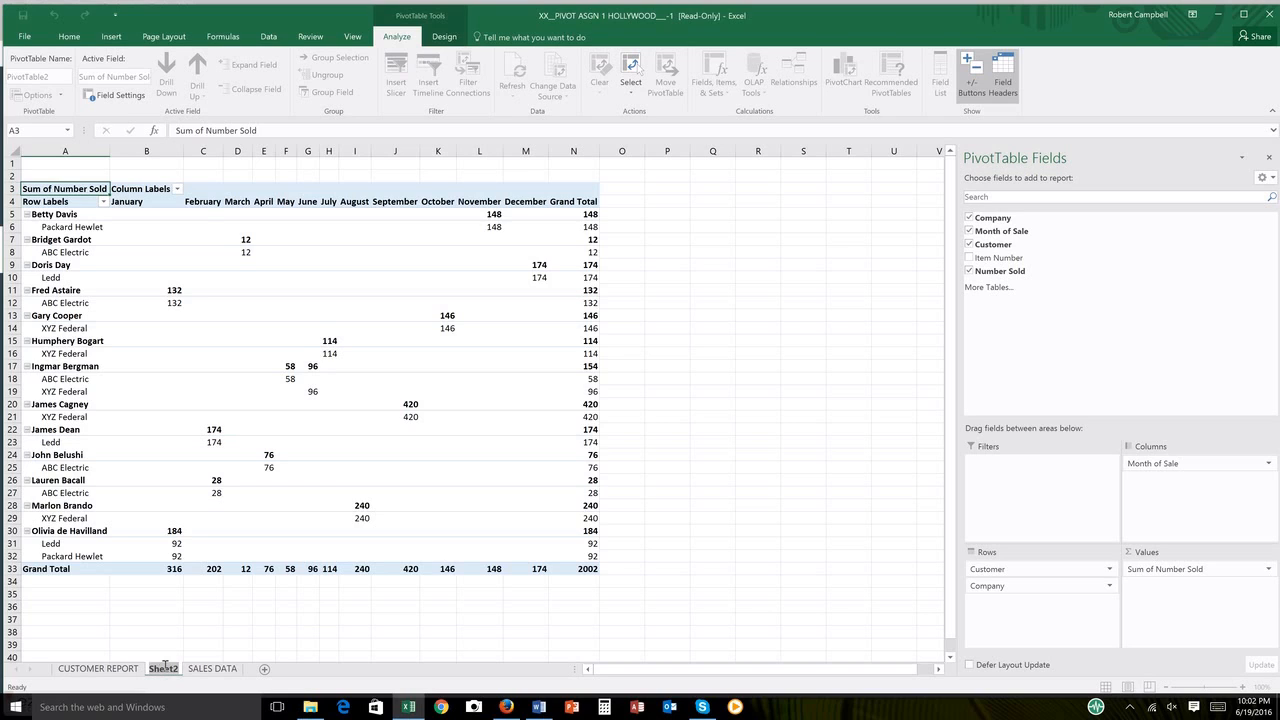
{"action": "type", "text": "2ND SAMPLE"}
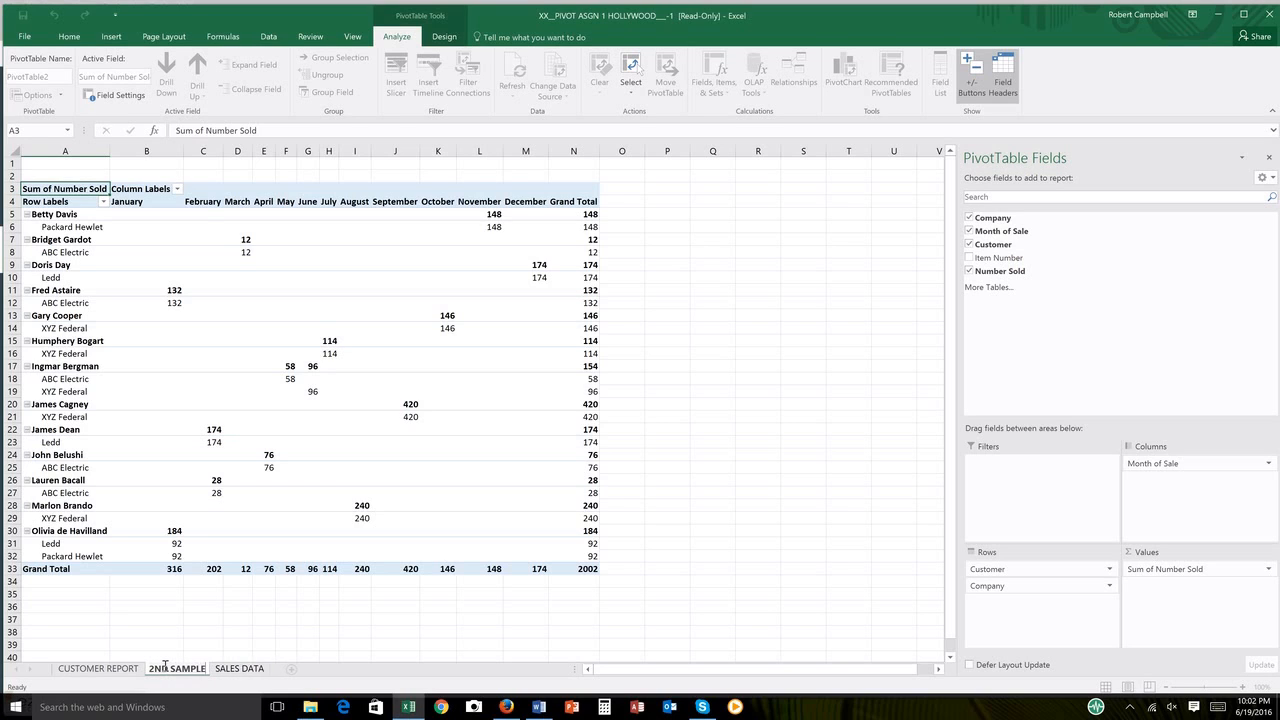
{"action": "type", "text": " REPORT"}
{"action": "left_click", "coordinate": [650, 557]}
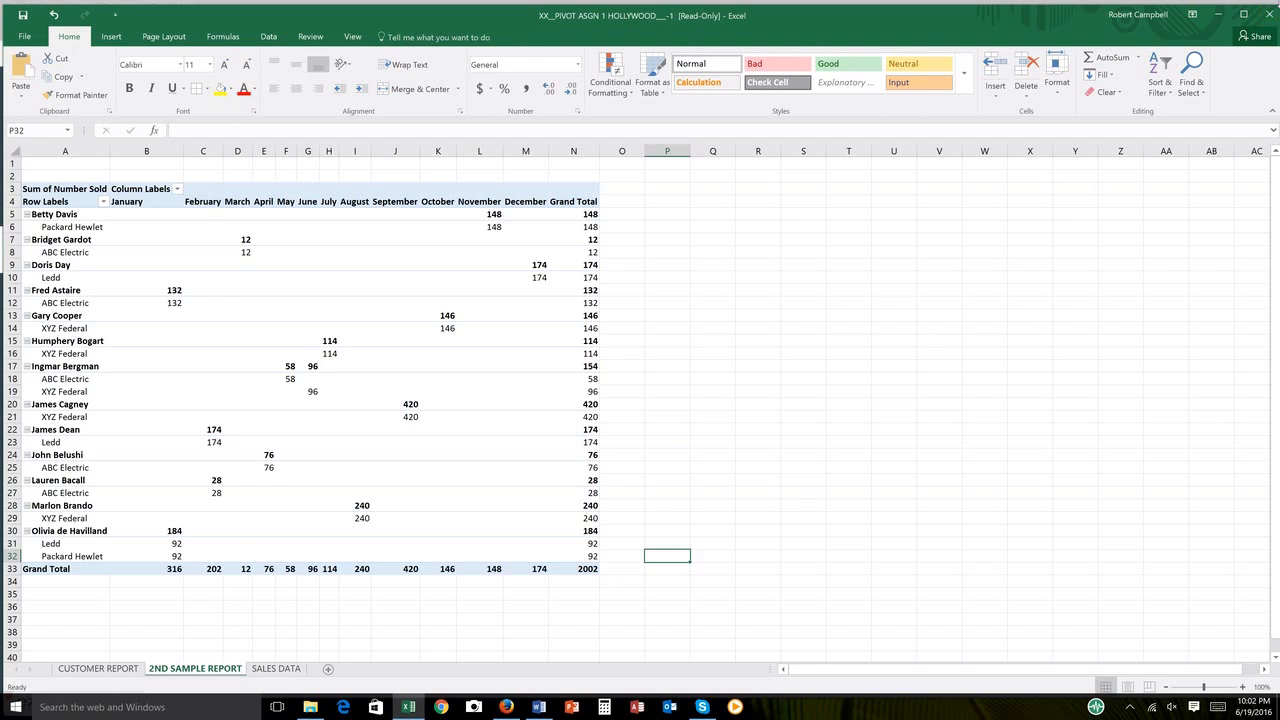
Step: Close the Hollywood workbook without saving and return to the EXCEL UNIT assignment page in Firefox
{"action": "left_click", "coordinate": [1270, 22]}
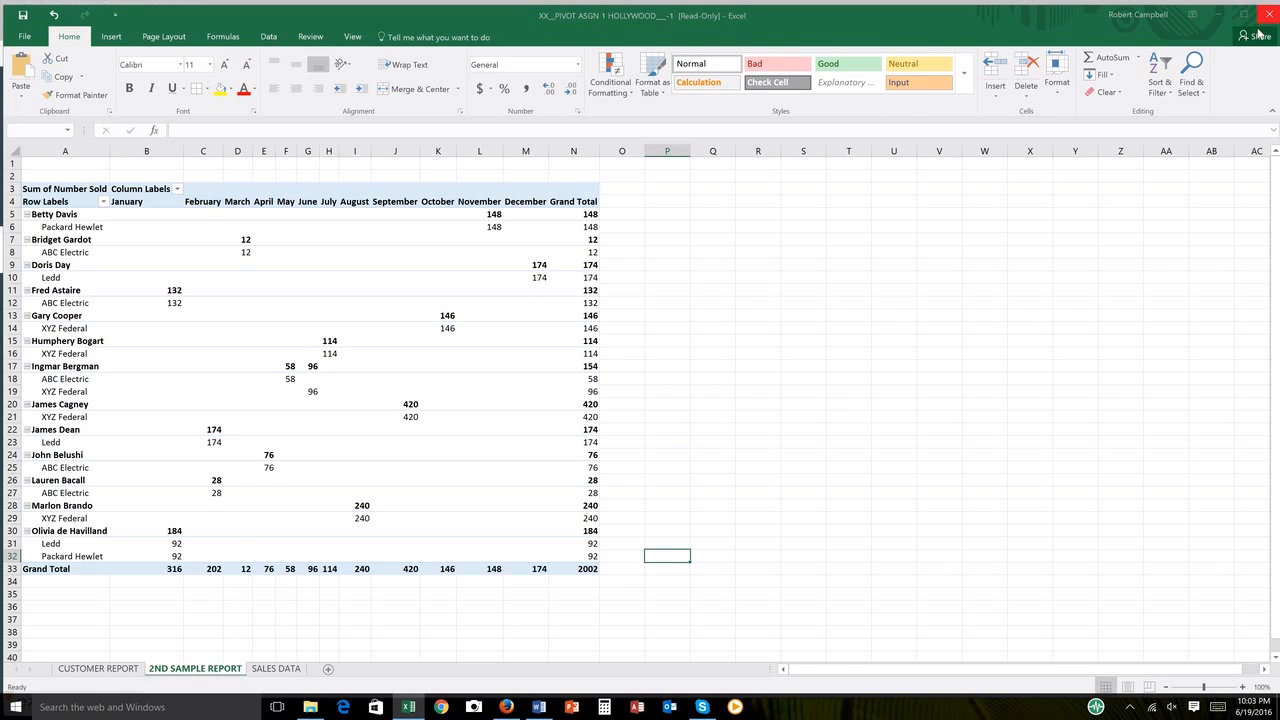
{"action": "left_click", "coordinate": [639, 371]}
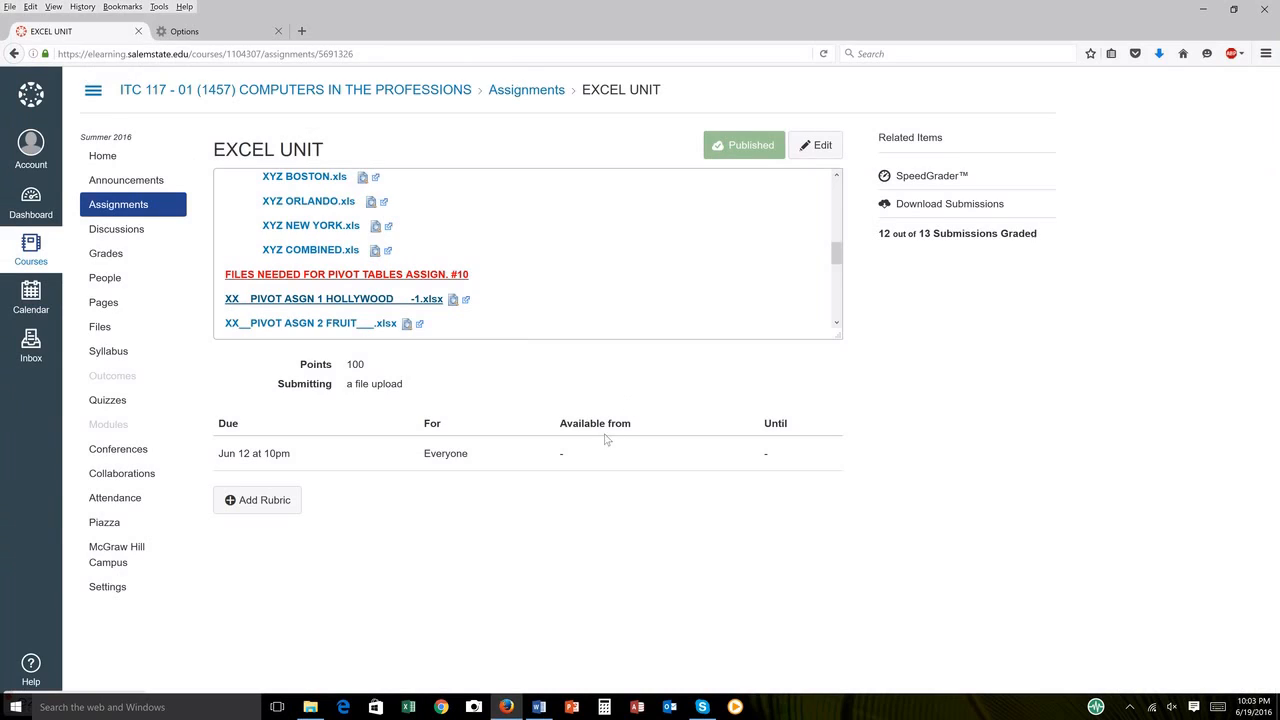
{"action": "mouse_move", "coordinate": [510, 714]}
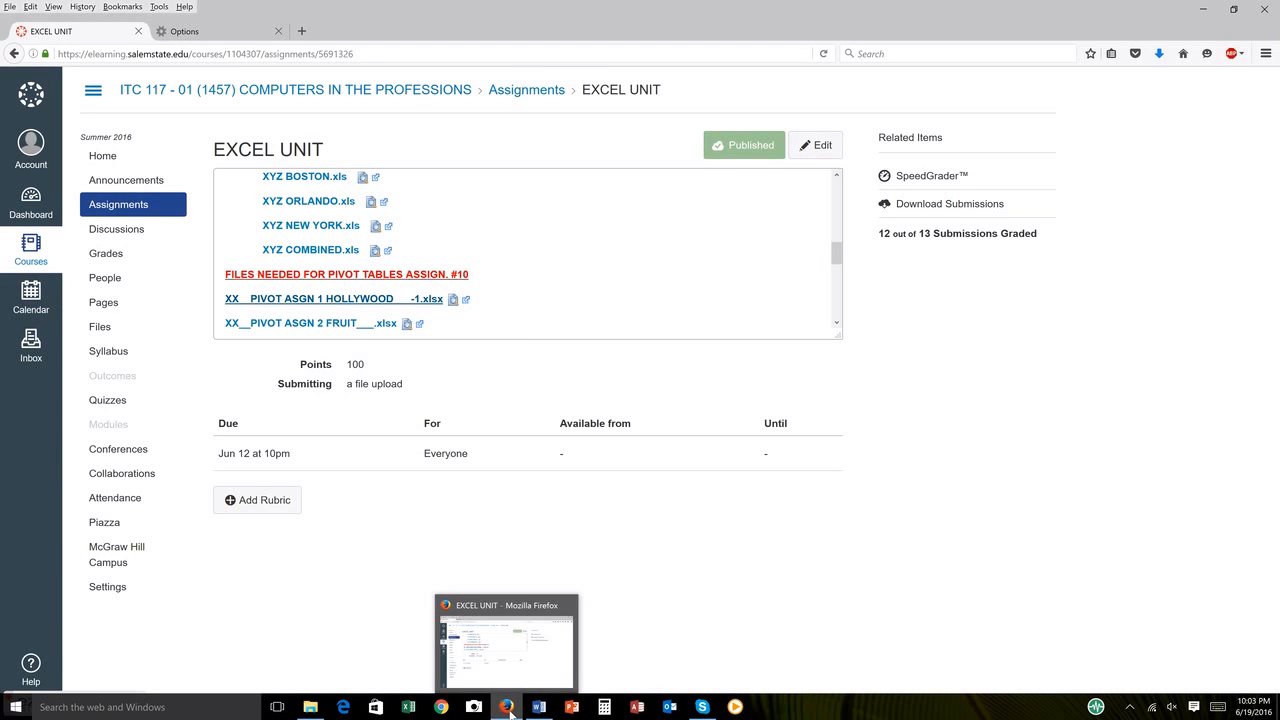
Step: Look over the PIVOT ASGN 2 FRUIT and PIVOT ASIGN 3 CITY REPAIRS file links, cancelling the City Repairs file's opening
{"action": "left_click_drag", "start_coordinate": [838, 250], "coordinate": [838, 263]}
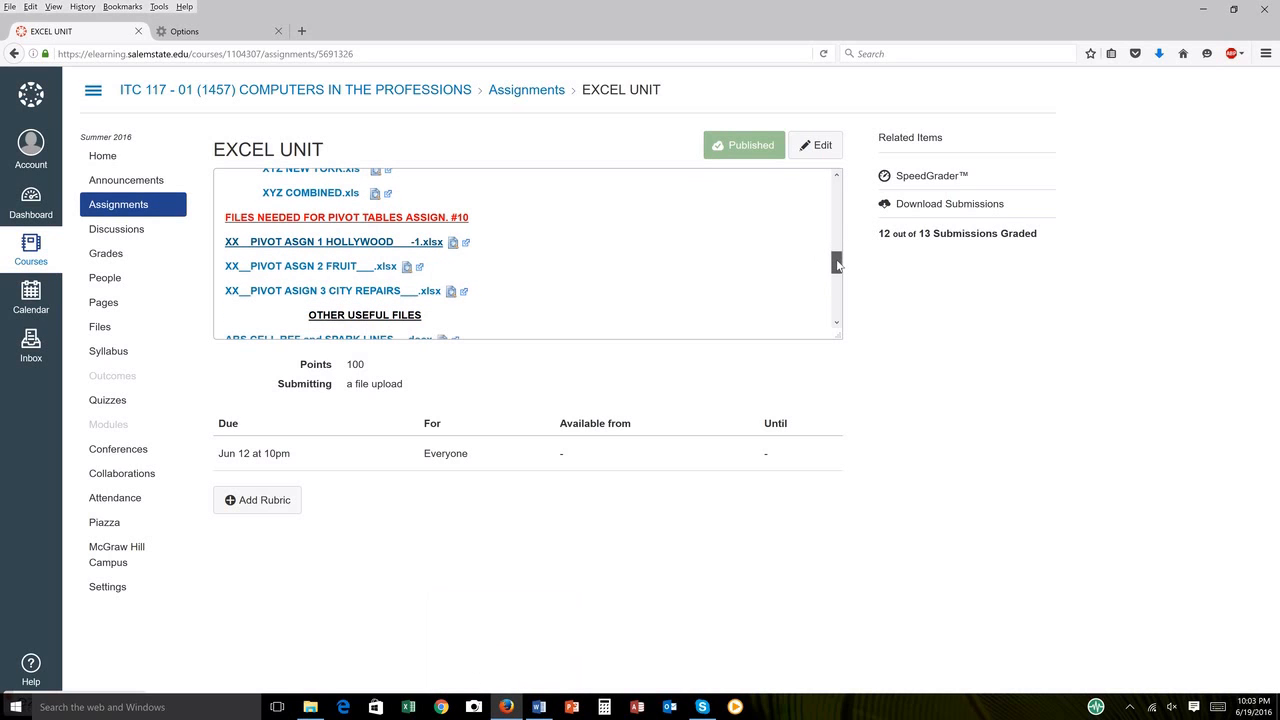
{"action": "left_click_drag", "start_coordinate": [274, 273], "coordinate": [272, 268]}
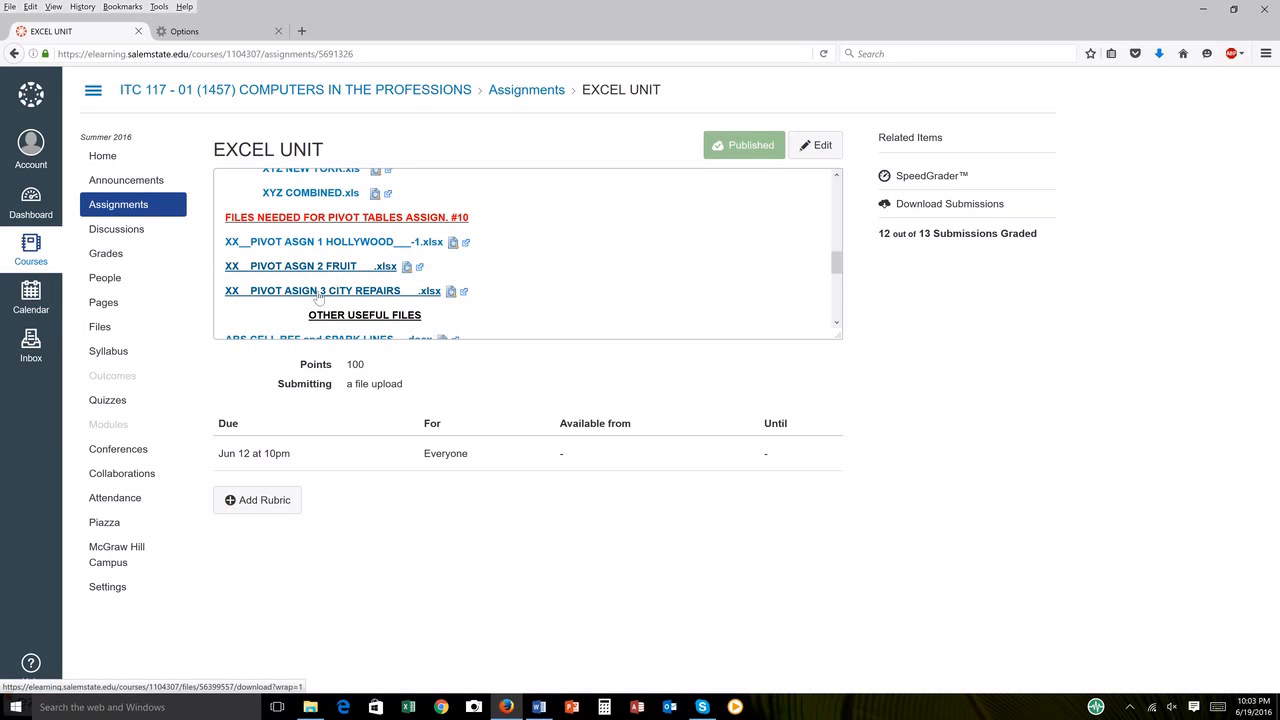
{"action": "left_click", "coordinate": [318, 296]}
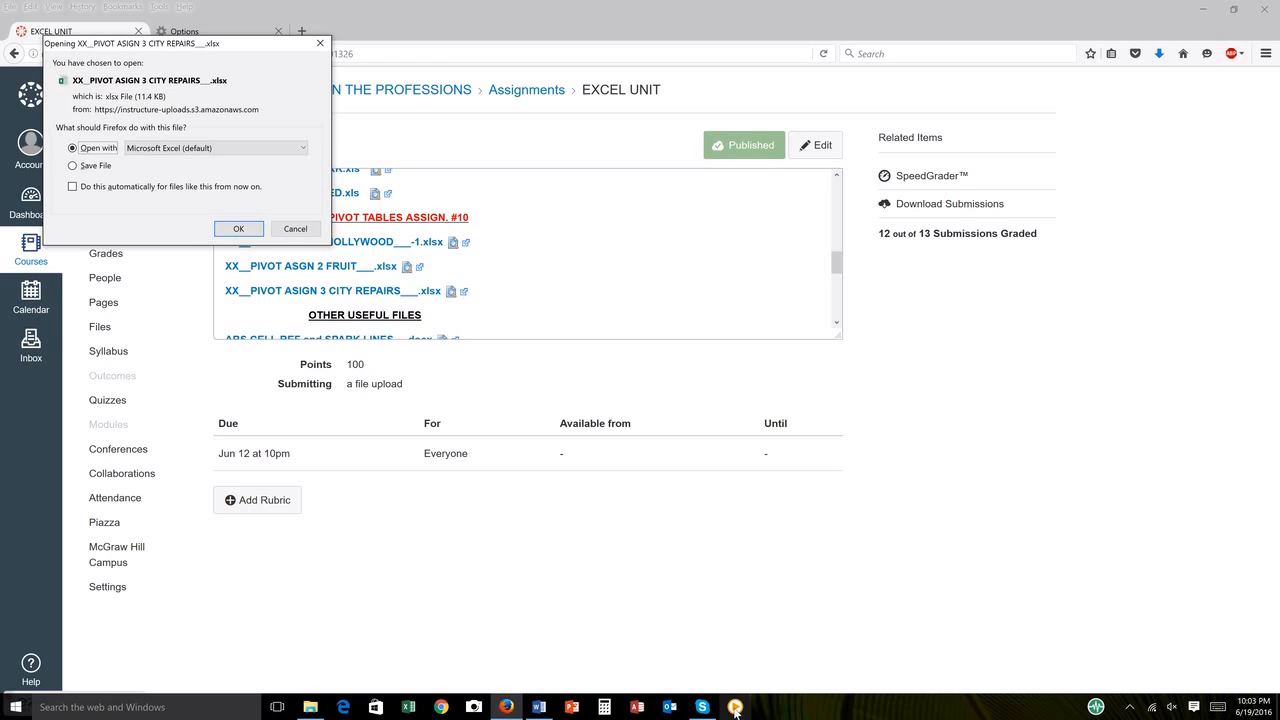
{"action": "left_click", "coordinate": [735, 708]}
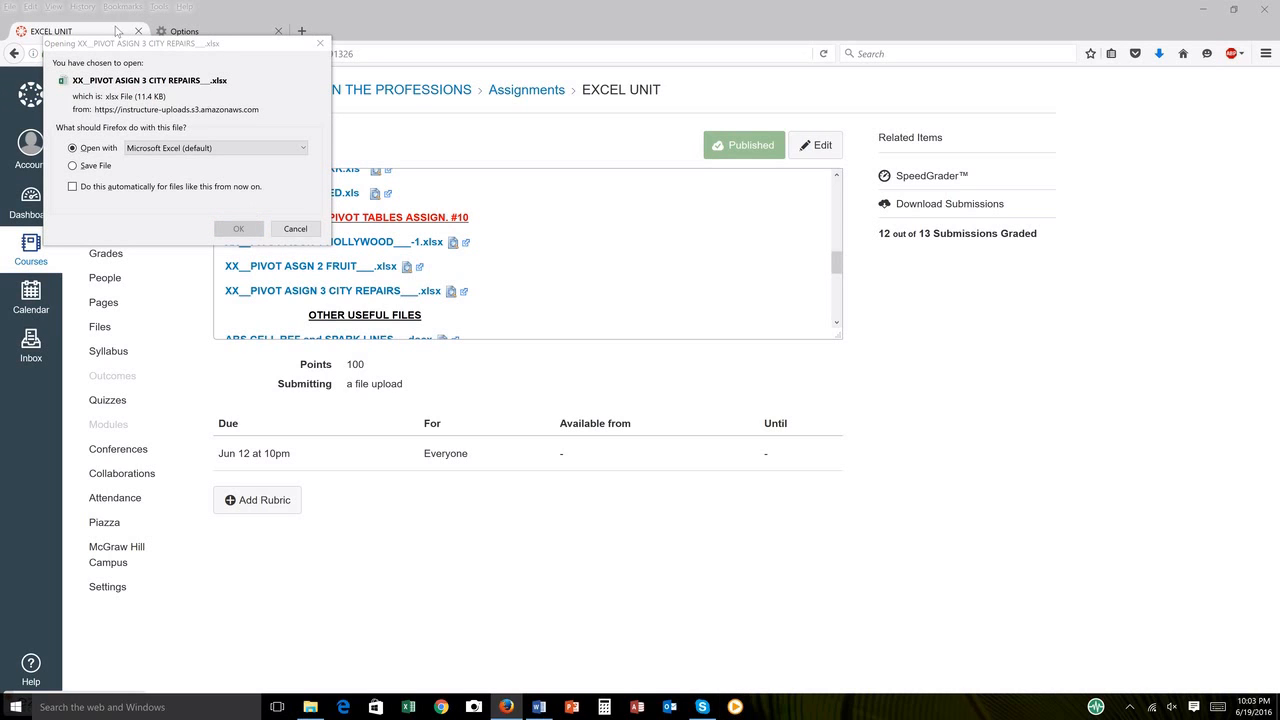
{"action": "left_click", "coordinate": [296, 230]}
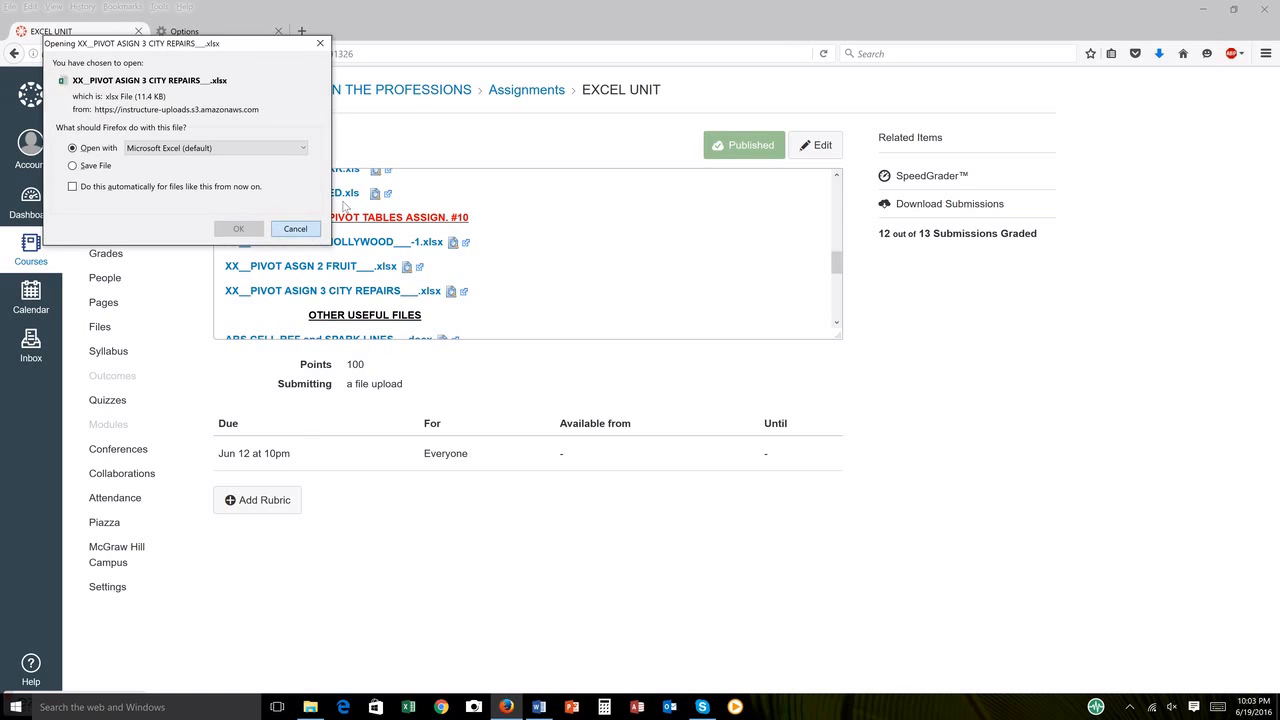
Step: Close Firefox with both tabs, close the Word tutorial document without saving, and dismiss the ezvid error
{"action": "left_click", "coordinate": [1268, 12]}
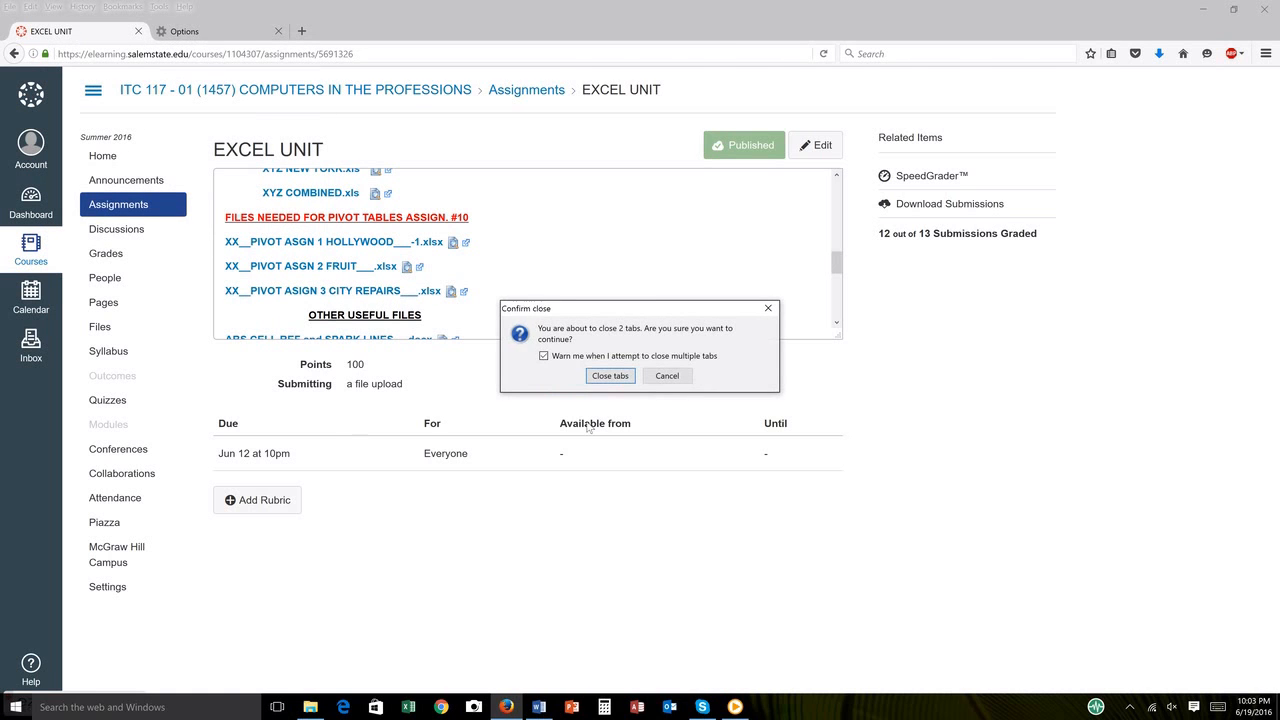
{"action": "left_click", "coordinate": [609, 376]}
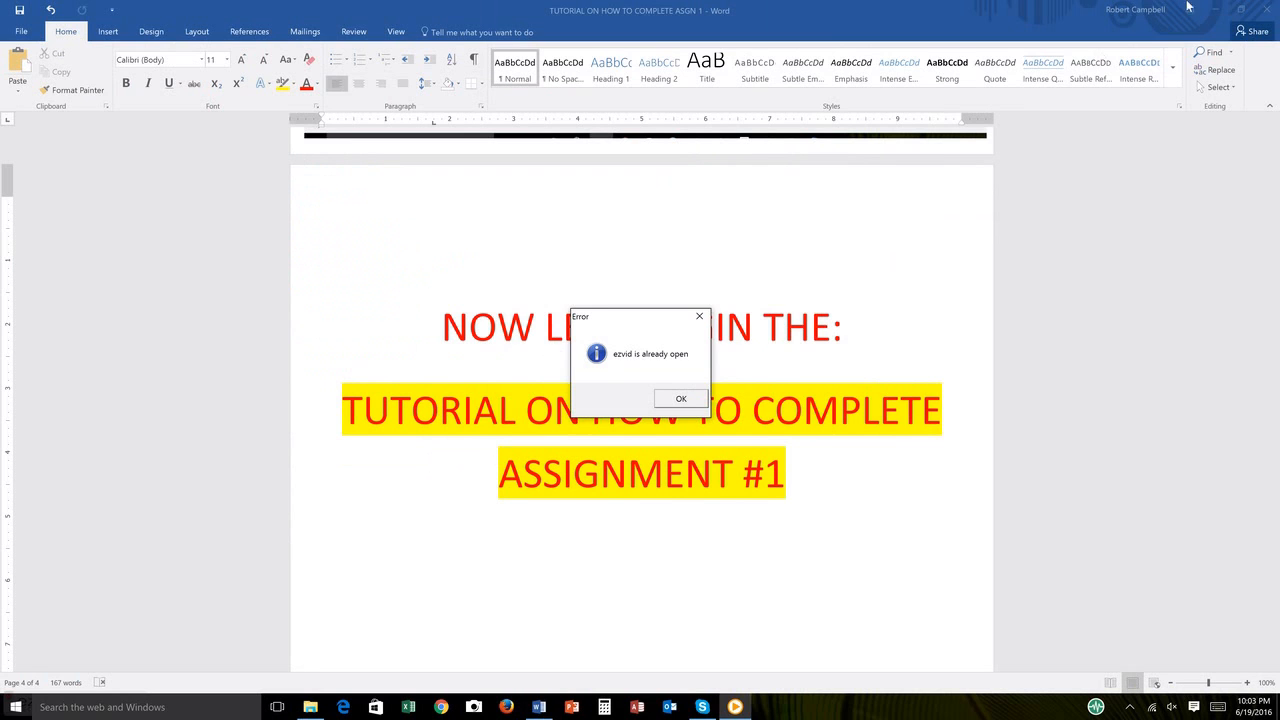
{"action": "left_click", "coordinate": [1268, 8]}
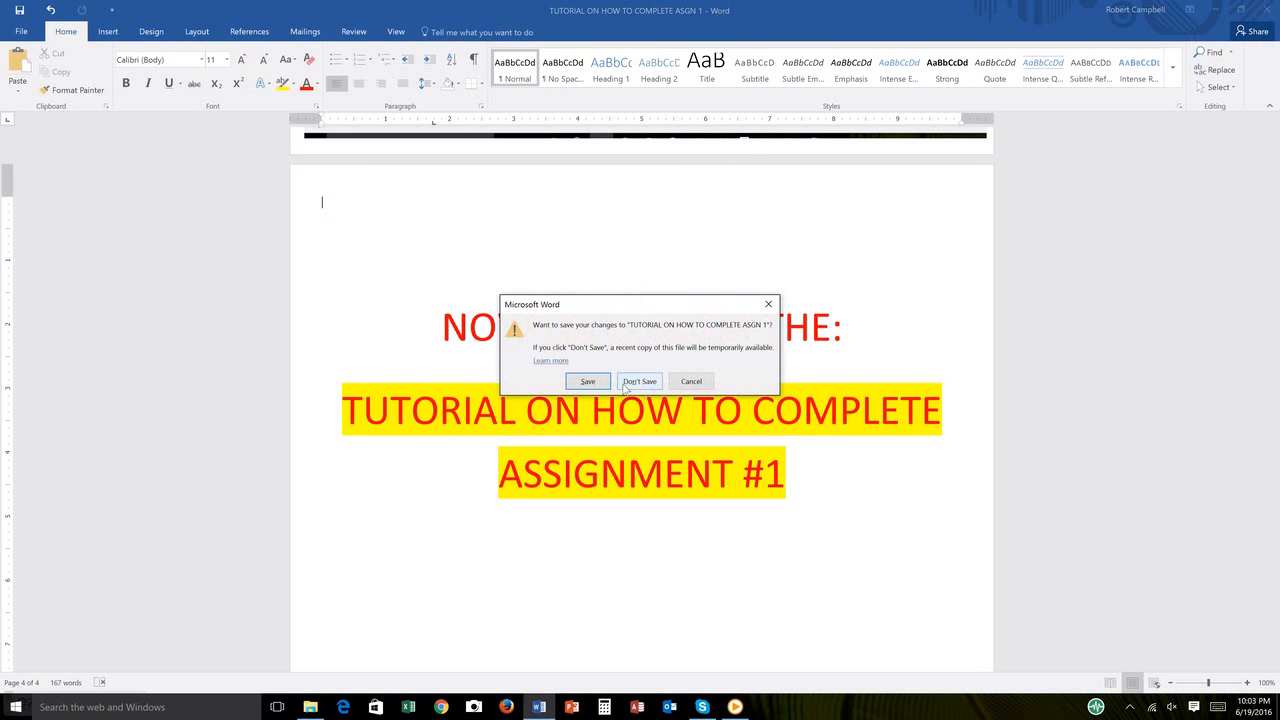
{"action": "left_click", "coordinate": [627, 384]}
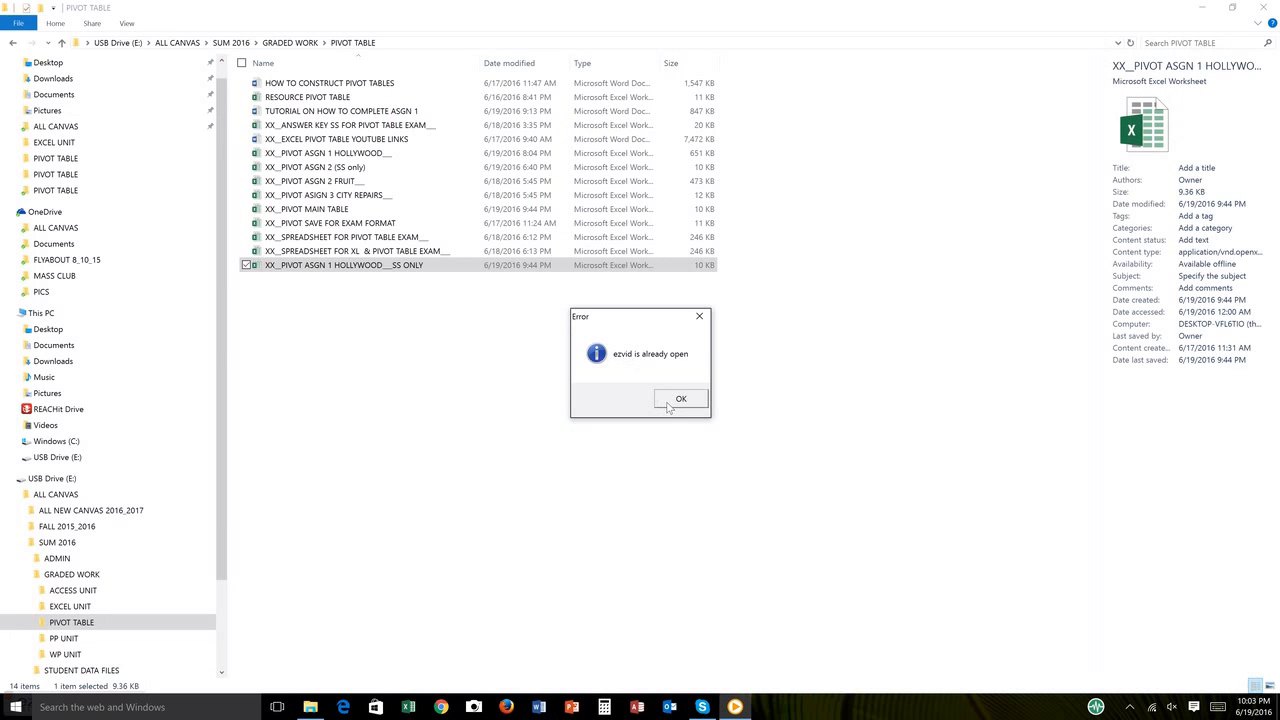
{"action": "left_click", "coordinate": [668, 406]}
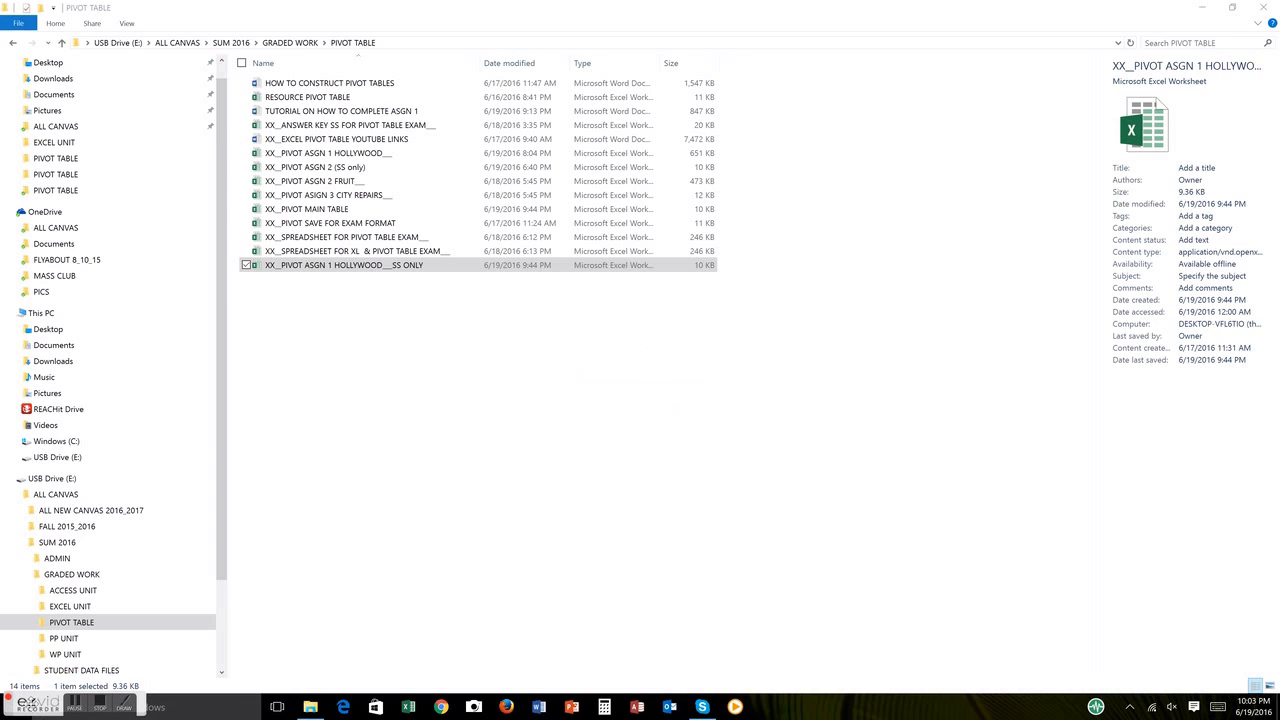